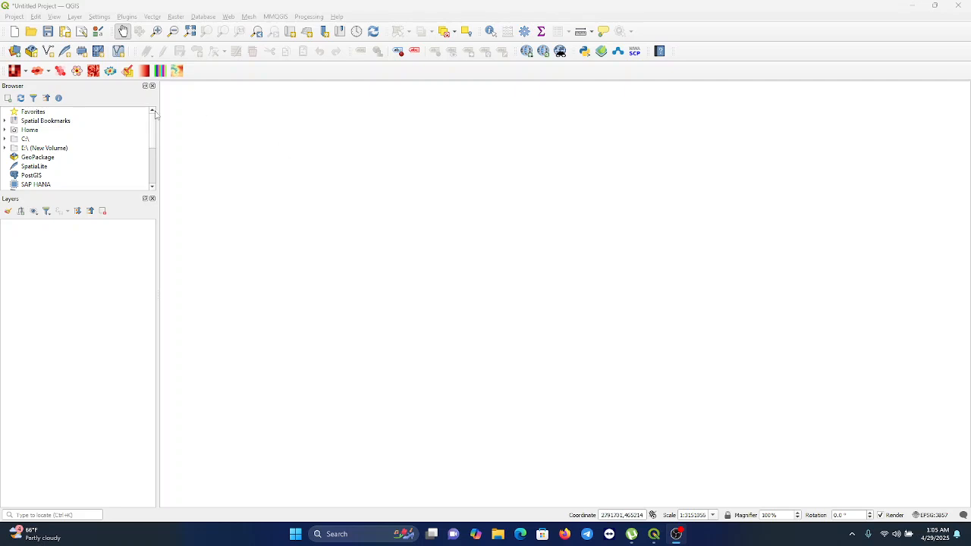
pyautogui.click(246, 157)
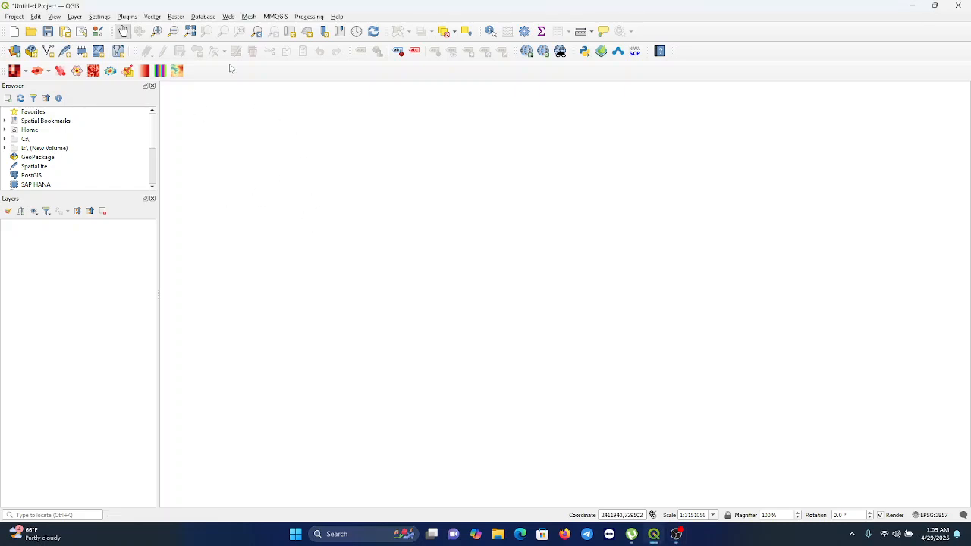
pyautogui.click(127, 17)
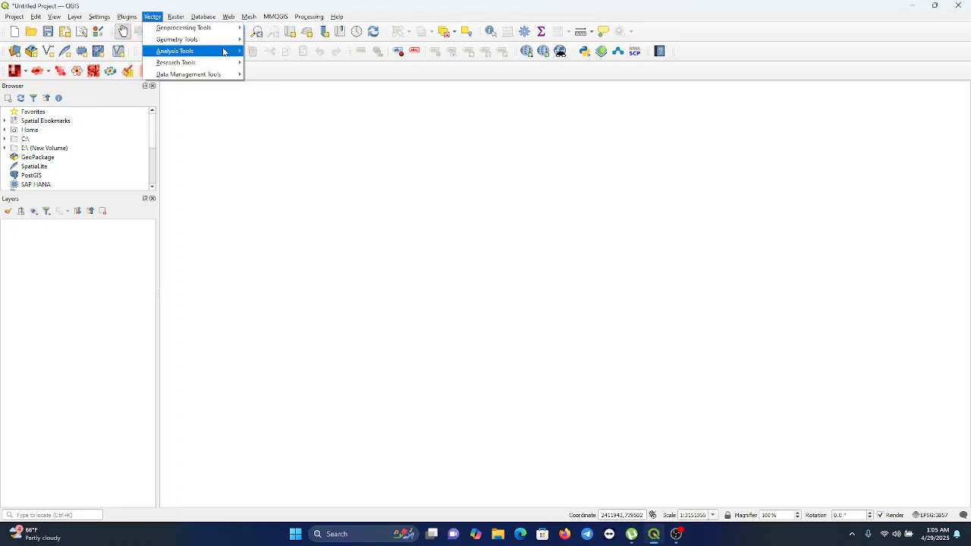
pyautogui.click(268, 73)
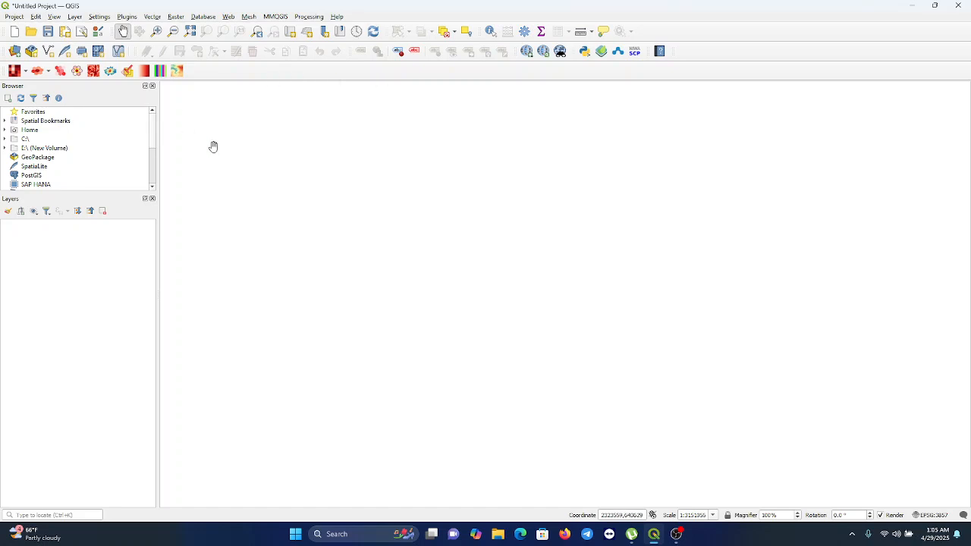
pyautogui.rightClick(233, 73)
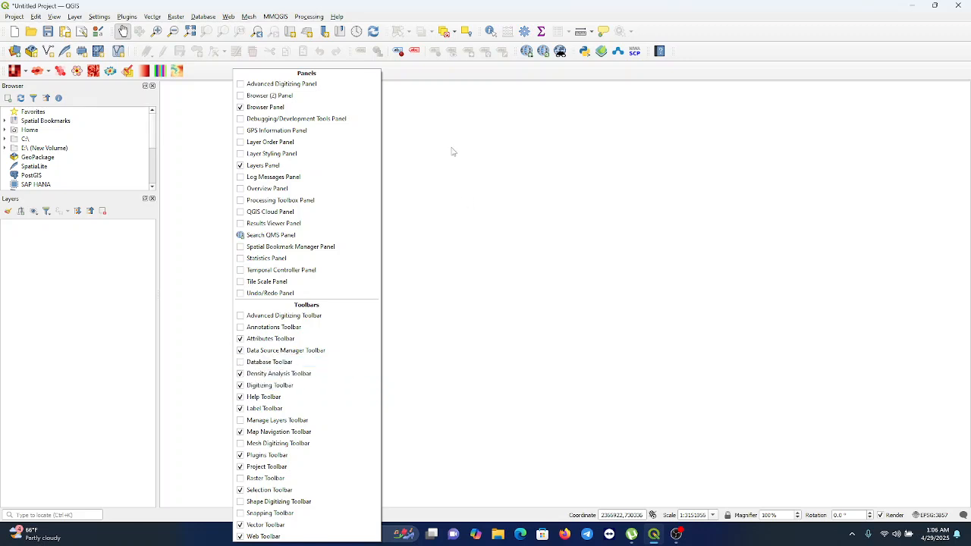
pyautogui.click(430, 106)
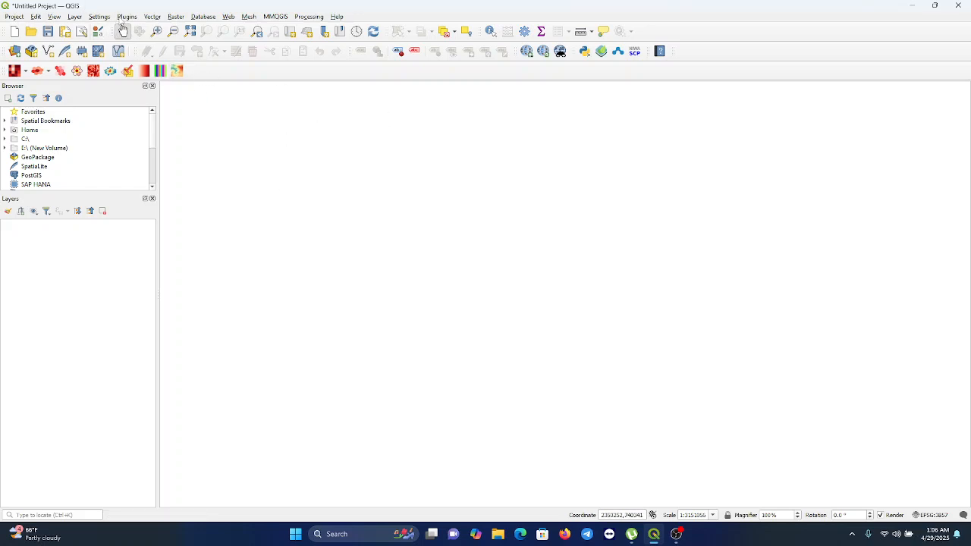
# Look up QuickMapServices among the installed plugins and view its details
pyautogui.click(129, 17)
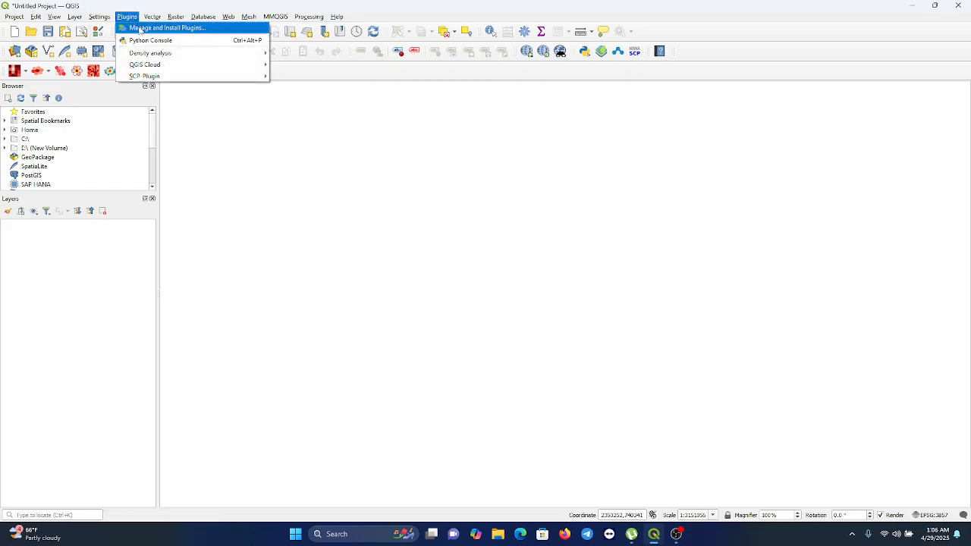
pyautogui.press('Escape')
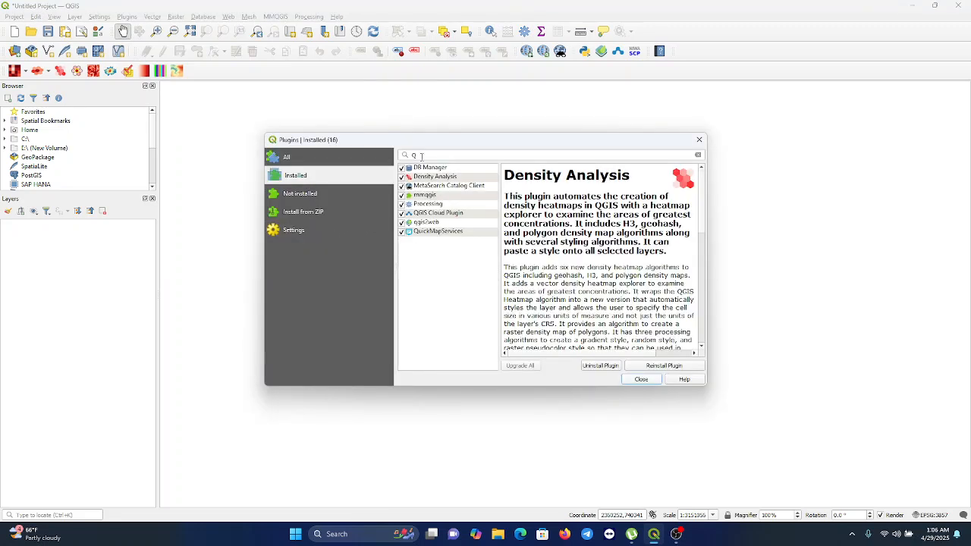
pyautogui.press('BackSpace')
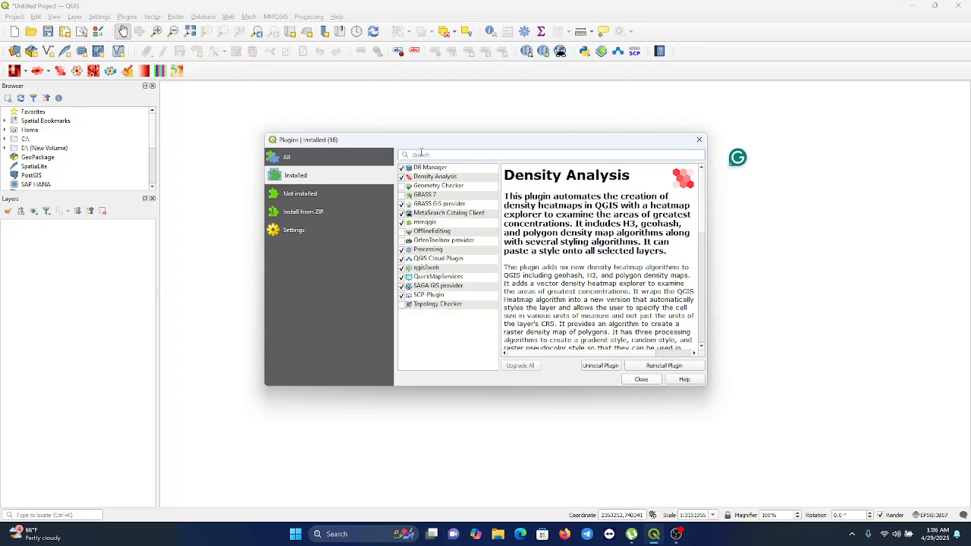
pyautogui.write('Que')
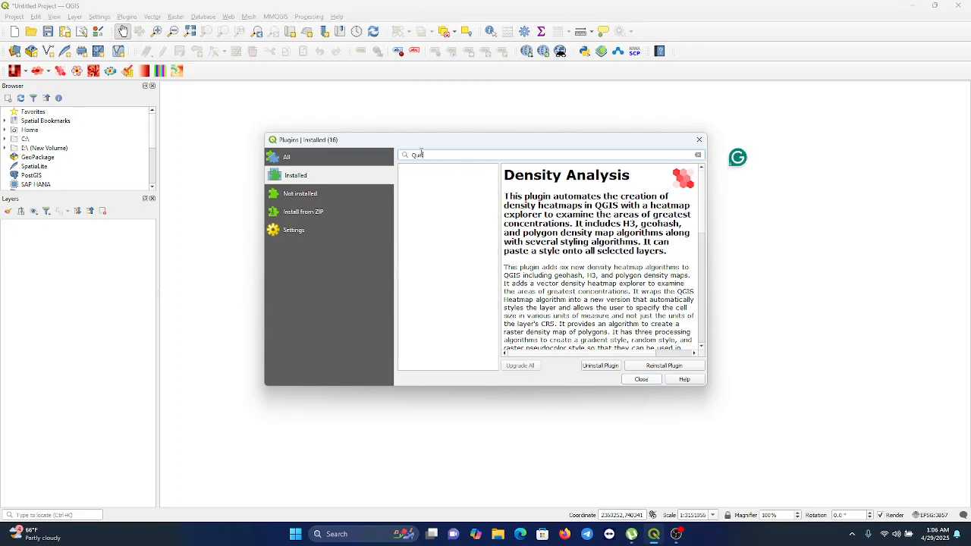
pyautogui.press('BackSpace')
pyautogui.write('i')
pyautogui.click(440, 167)
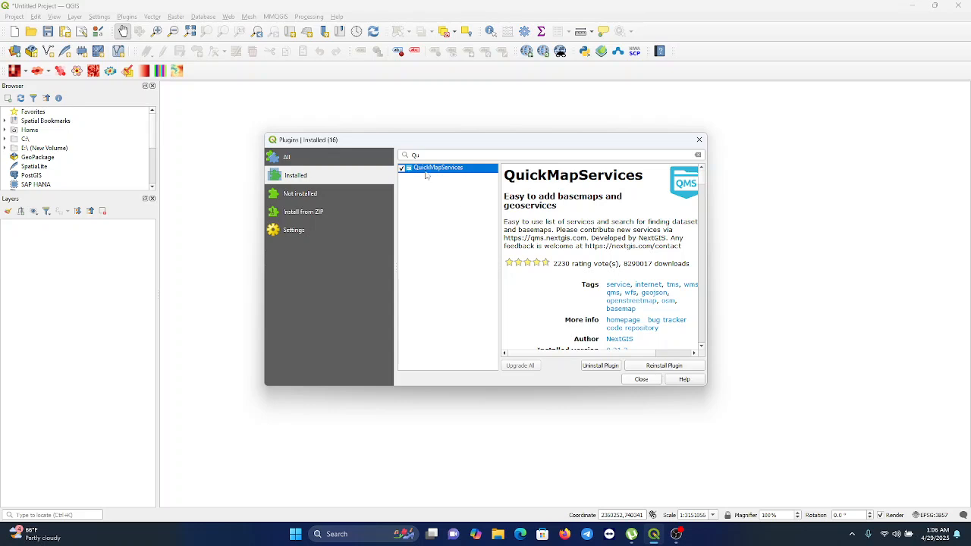
pyautogui.click(641, 380)
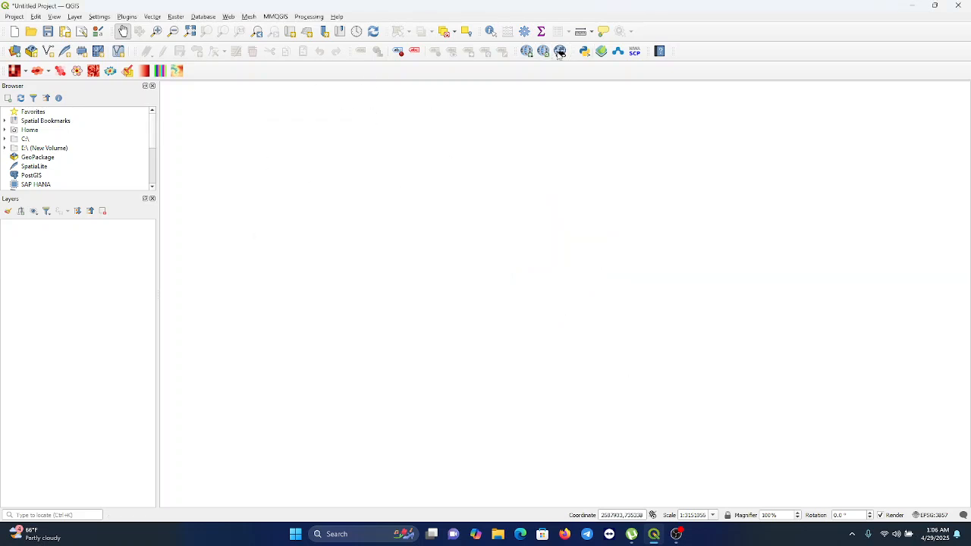
# Add the Satelite googleMap basemap to the project from the QMS service search
pyautogui.click(543, 51)
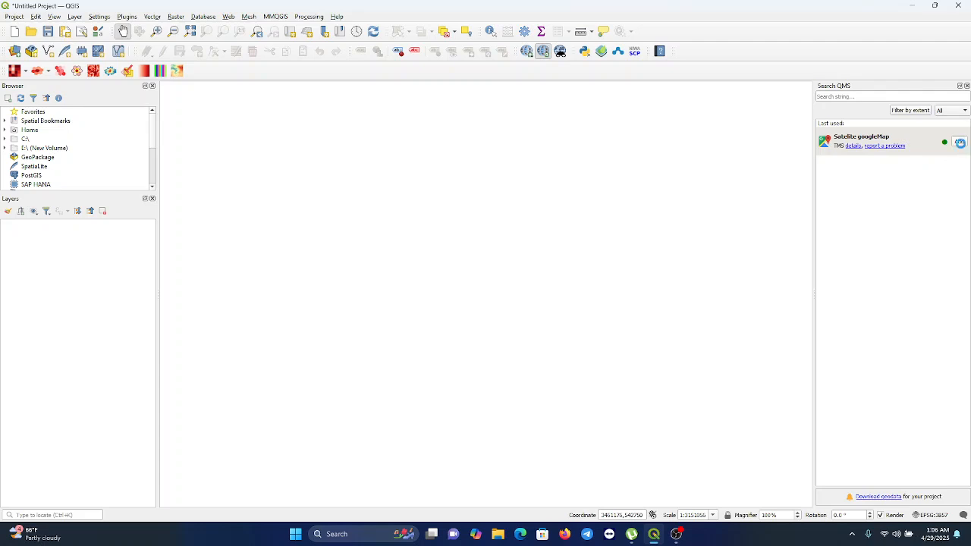
pyautogui.click(960, 143)
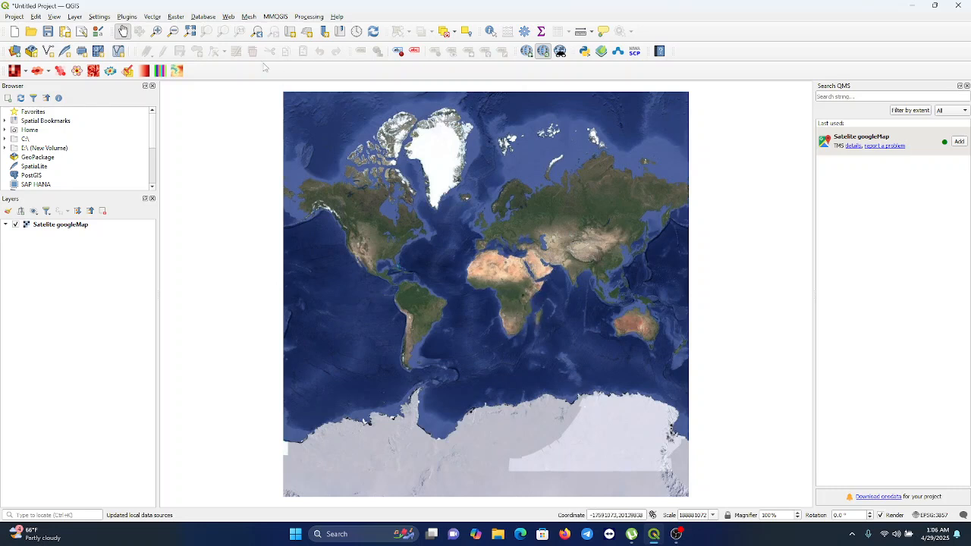
# Examine the East African lakes region and its coast on the satellite basemap
pyautogui.click(157, 31)
pyautogui.click(513, 292)
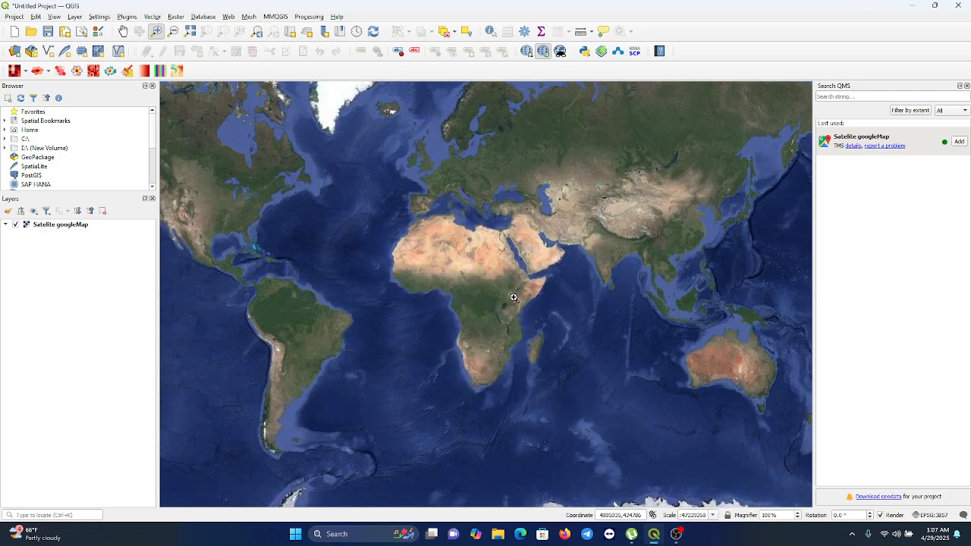
pyautogui.click(514, 295)
pyautogui.click(470, 335)
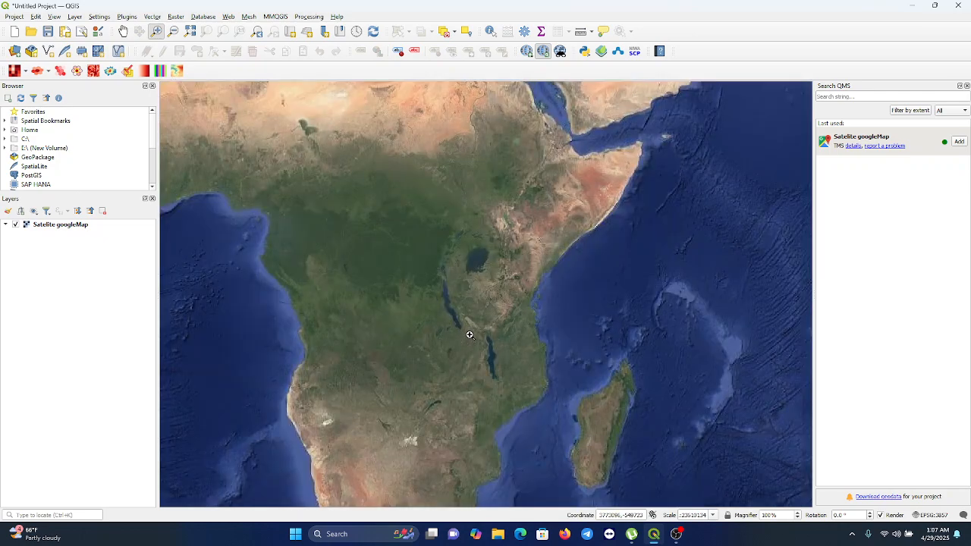
pyautogui.click(494, 301)
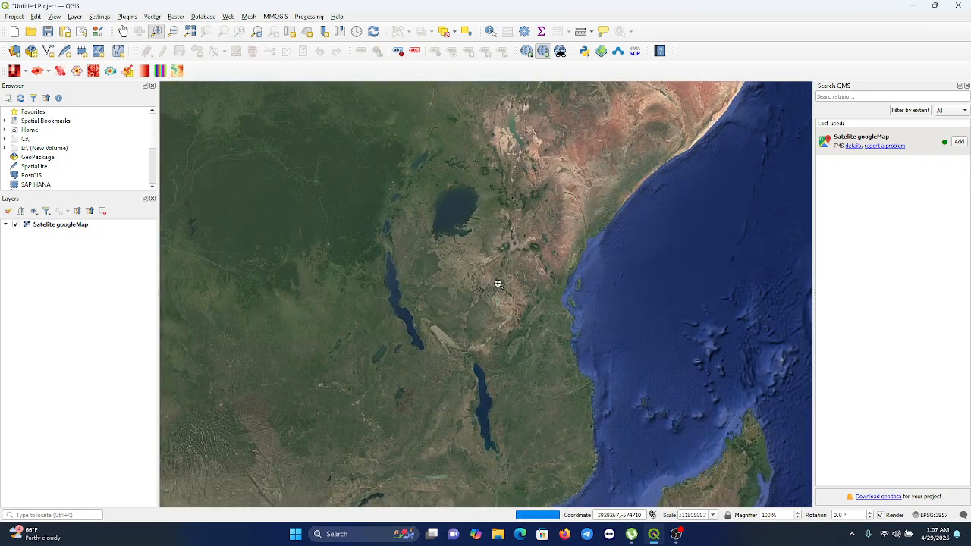
pyautogui.click(498, 280)
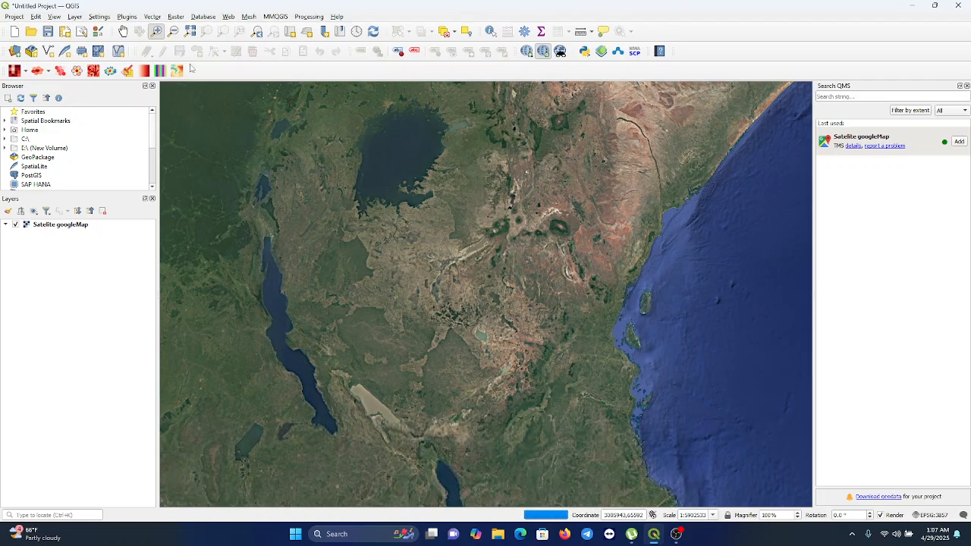
pyautogui.click(173, 31)
pyautogui.click(441, 247)
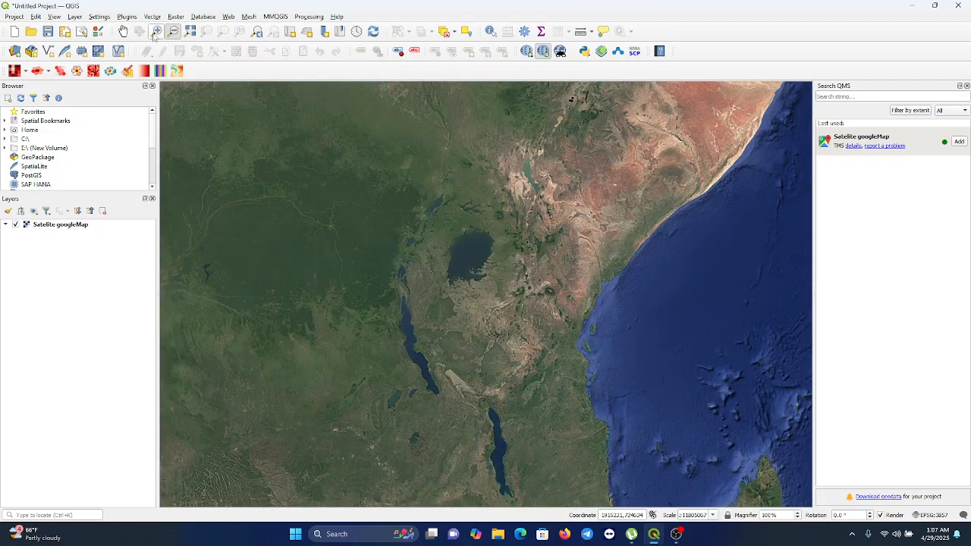
pyautogui.click(124, 32)
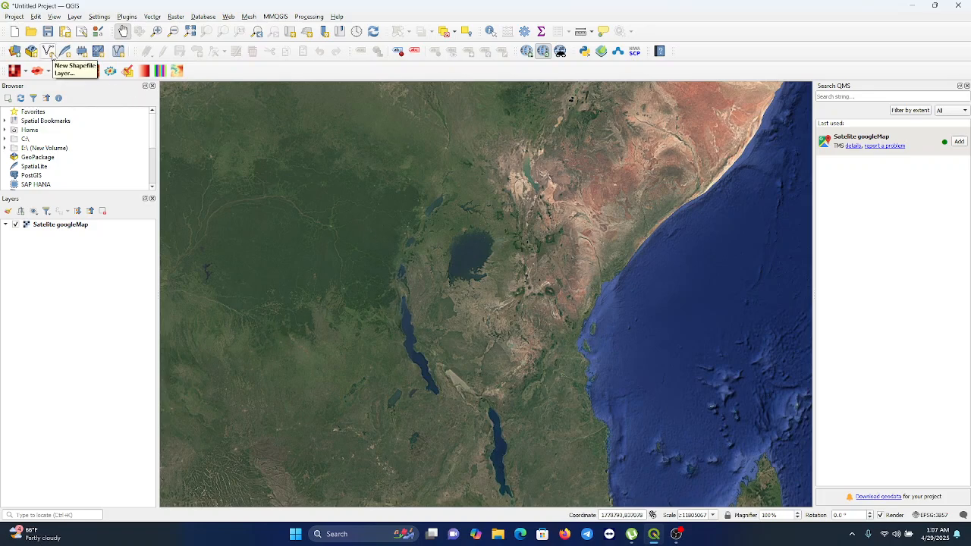
# Set up a new shapefile layer to save in the Downloads folder under the name New file
pyautogui.click(51, 51)
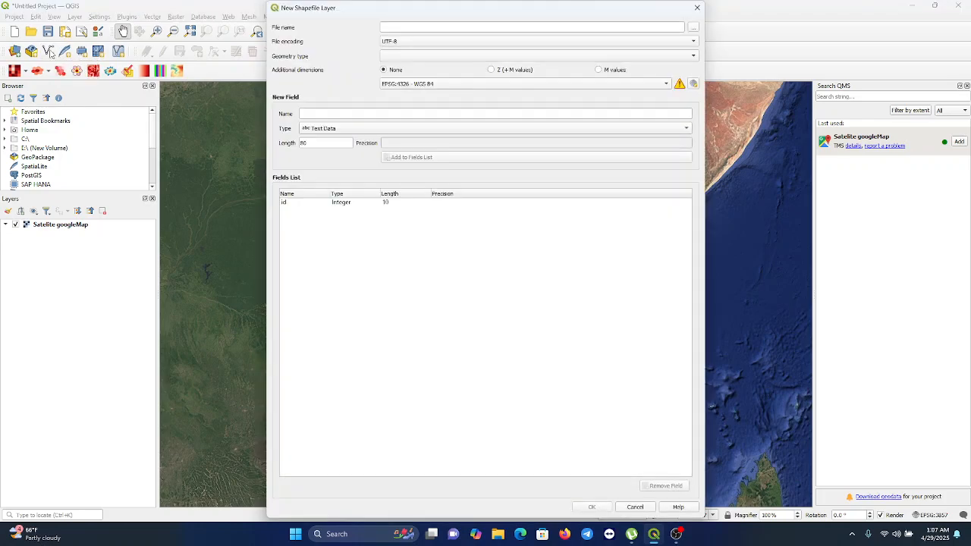
pyautogui.click(692, 28)
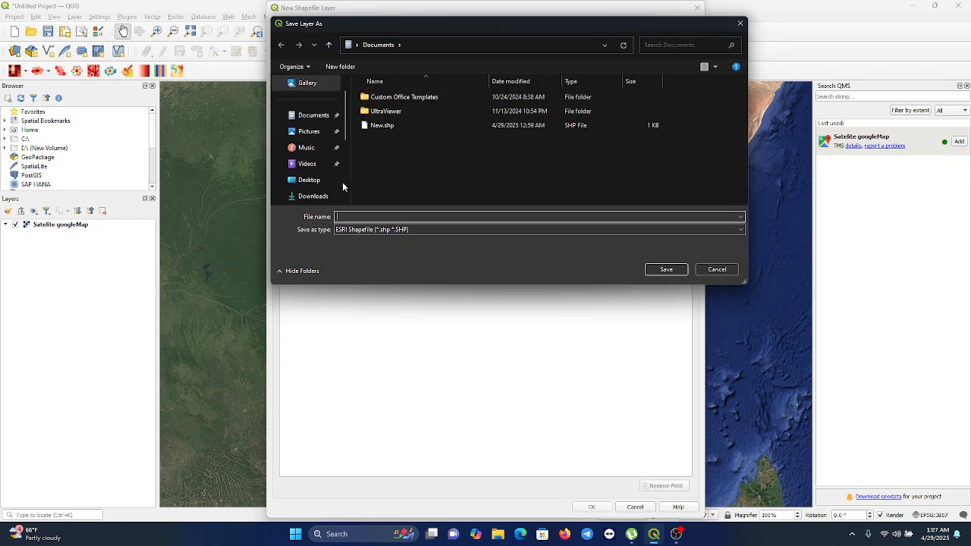
pyautogui.click(312, 195)
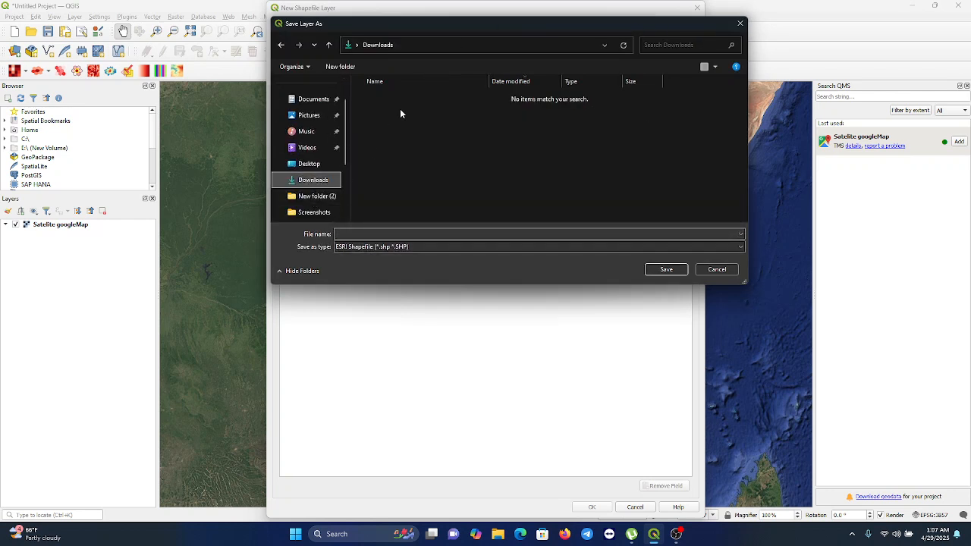
pyautogui.click(366, 234)
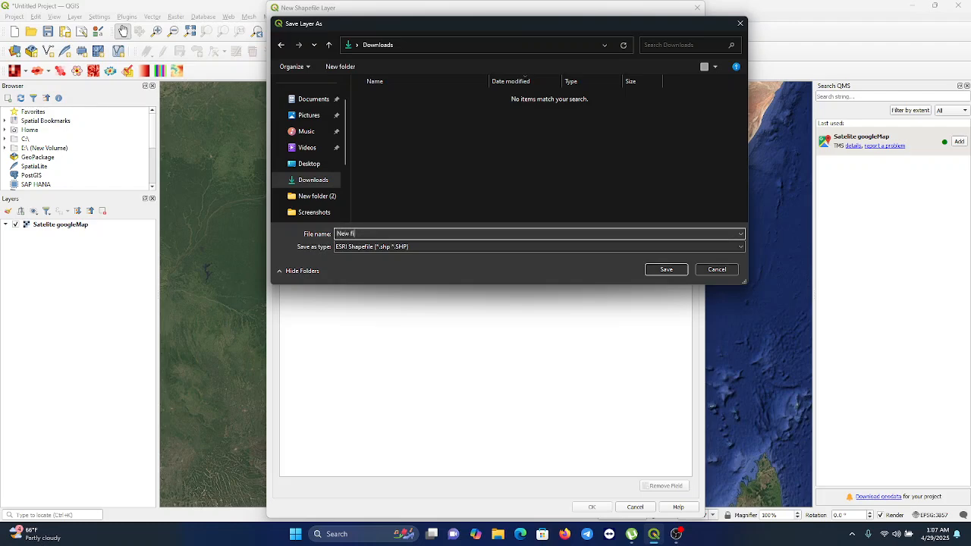
pyautogui.click(671, 270)
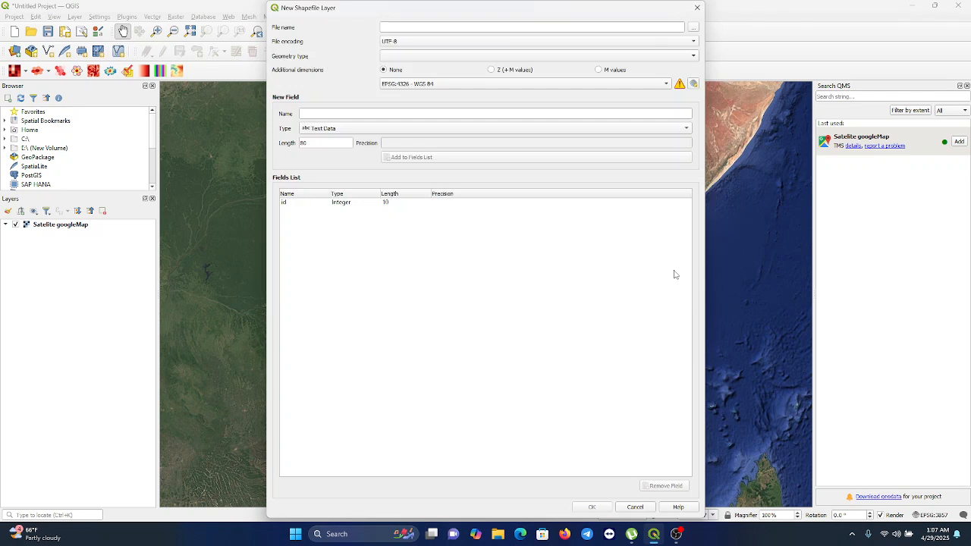
# Give the new shapefile the Polygon geometry type and create the layer
pyautogui.click(417, 57)
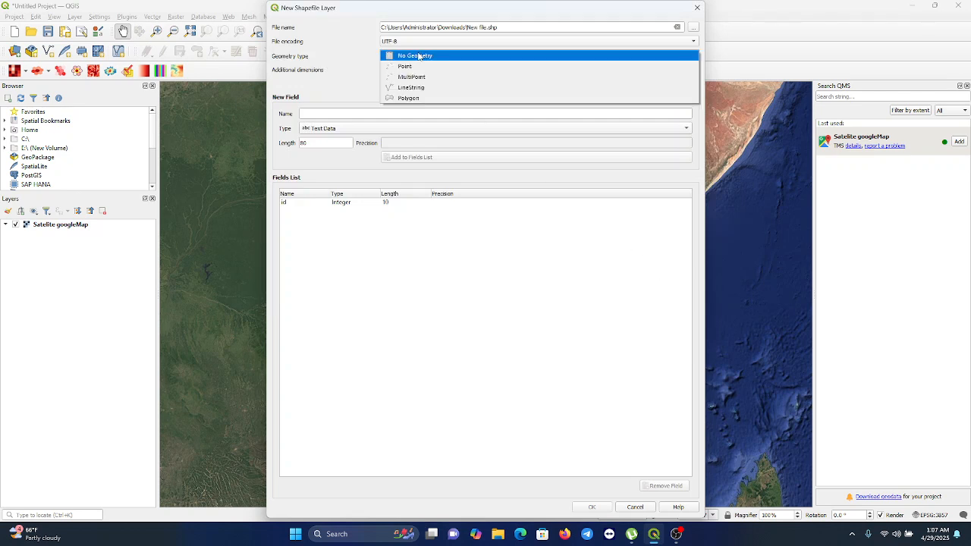
pyautogui.click(410, 99)
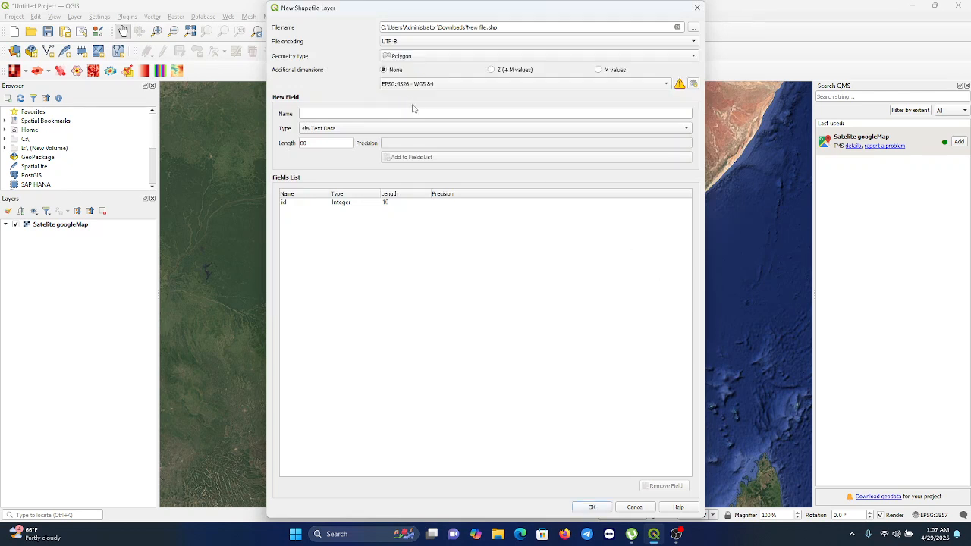
pyautogui.click(593, 508)
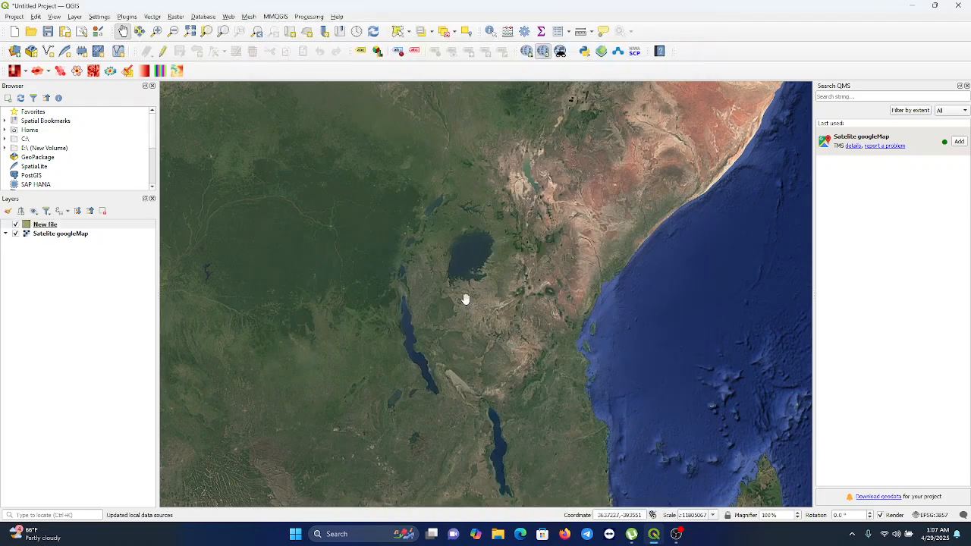
# Digitize a polygon in the New file layer over the land south of Lake Victoria, between the western lakes and the coast, with id 1
pyautogui.click(163, 51)
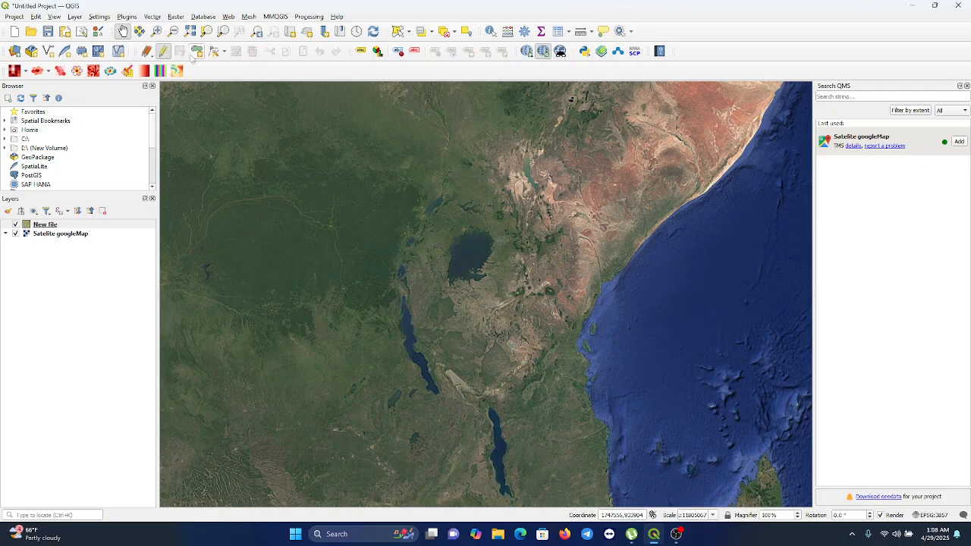
pyautogui.click(197, 51)
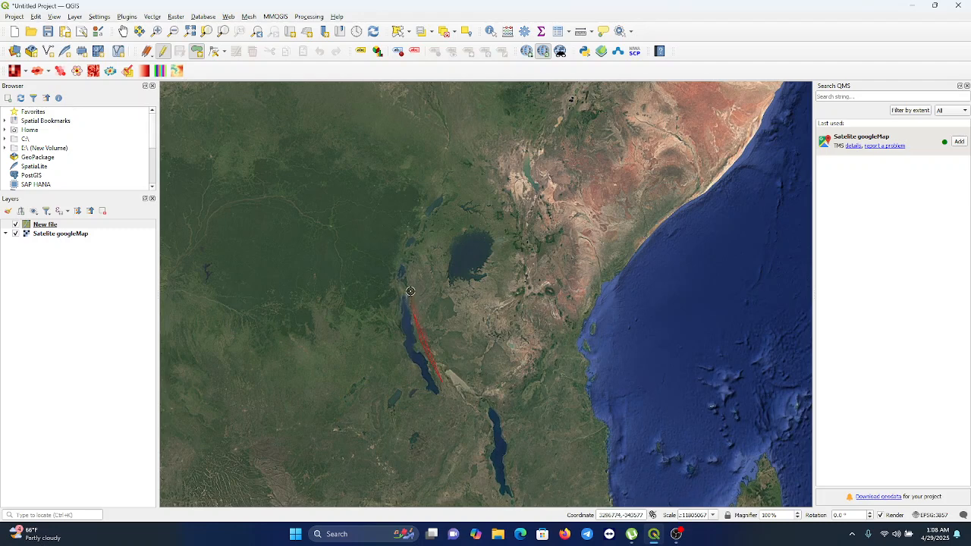
pyautogui.click(408, 270)
pyautogui.click(416, 252)
pyautogui.click(436, 249)
pyautogui.click(446, 259)
pyautogui.click(447, 288)
pyautogui.click(473, 283)
pyautogui.click(498, 245)
pyautogui.click(540, 272)
pyautogui.click(548, 308)
pyautogui.click(561, 344)
pyautogui.click(560, 387)
pyautogui.click(542, 418)
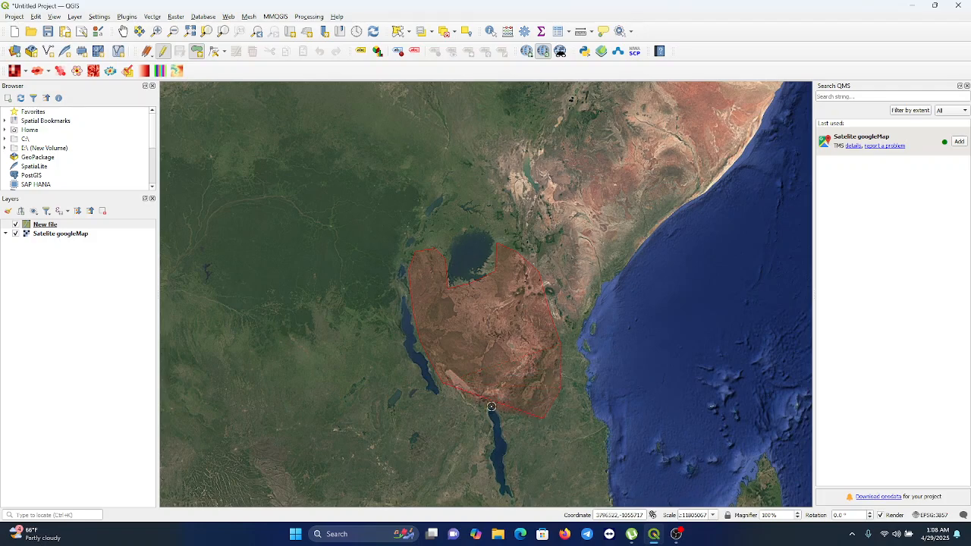
pyautogui.click(481, 402)
pyautogui.rightClick(483, 382)
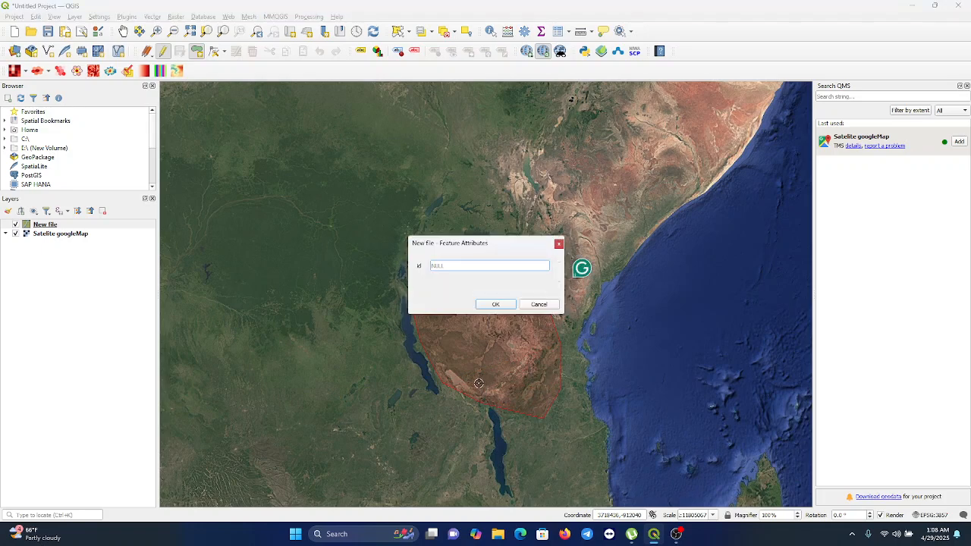
pyautogui.write('1')
pyautogui.click(496, 304)
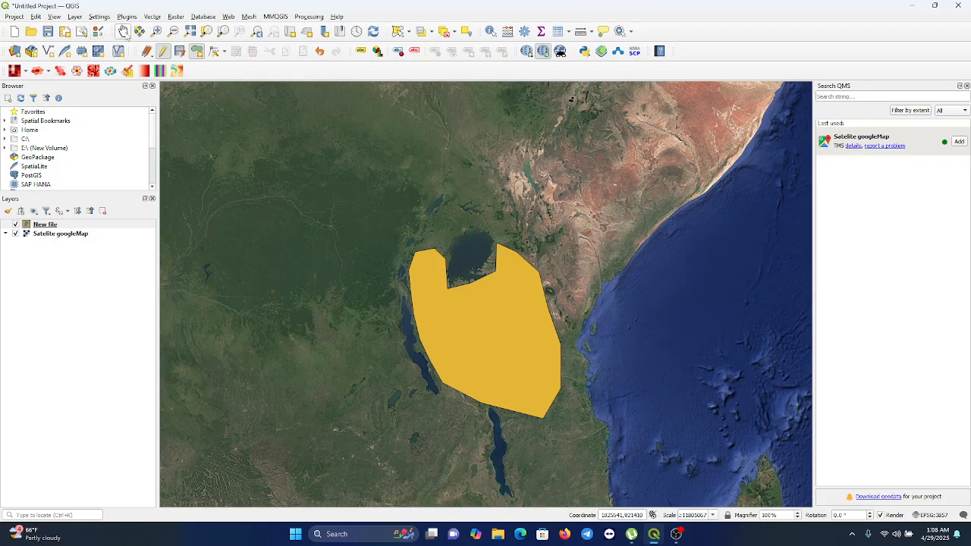
# End editing of the New file layer and save the digitized polygon
pyautogui.click(123, 33)
pyautogui.moveTo(385, 375); pyautogui.dragTo(360, 342)
pyautogui.moveTo(384, 392); pyautogui.dragTo(374, 338)
pyautogui.moveTo(415, 410); pyautogui.dragTo(401, 349)
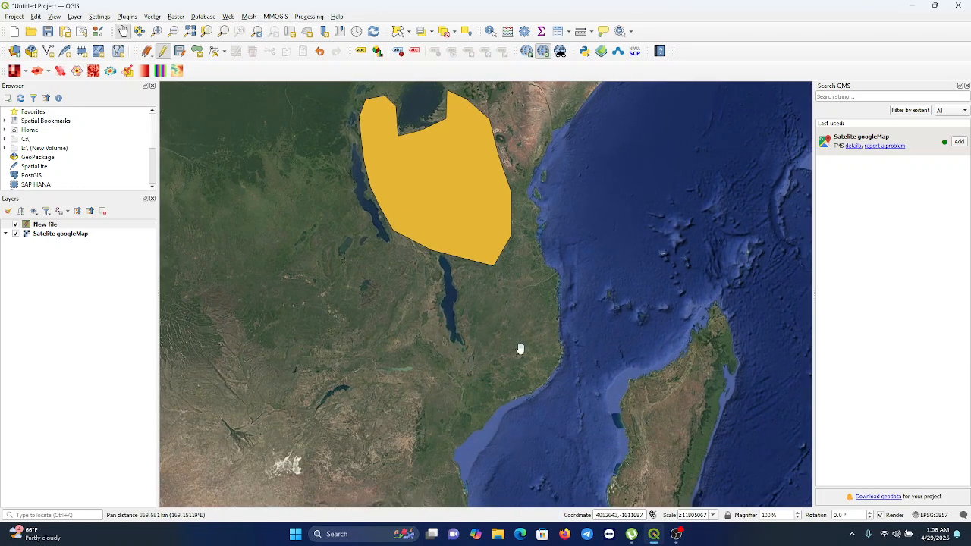
pyautogui.click(163, 51)
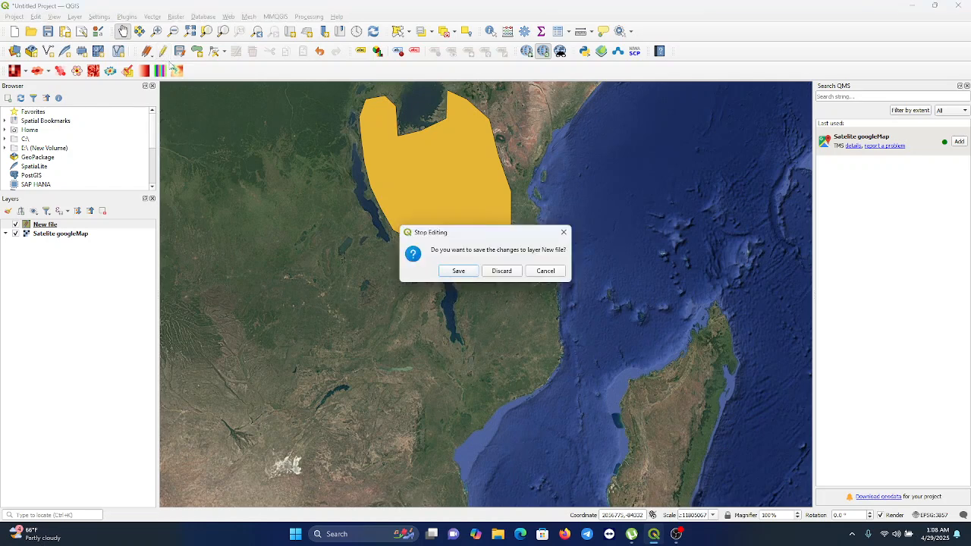
pyautogui.click(459, 271)
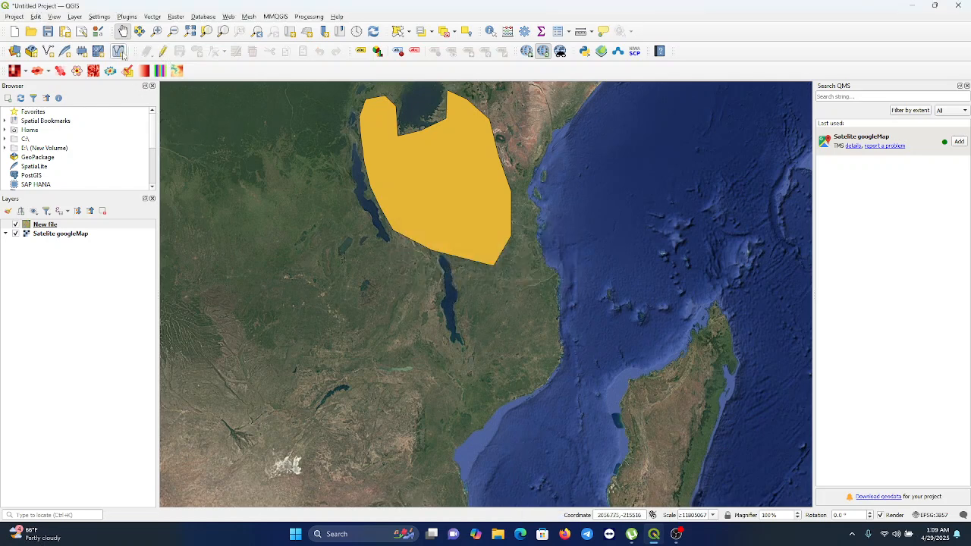
# Digitize a second polygon in the New file layer, over the land between the long southern lake and the coast, below the first polygon
pyautogui.click(163, 52)
pyautogui.click(197, 51)
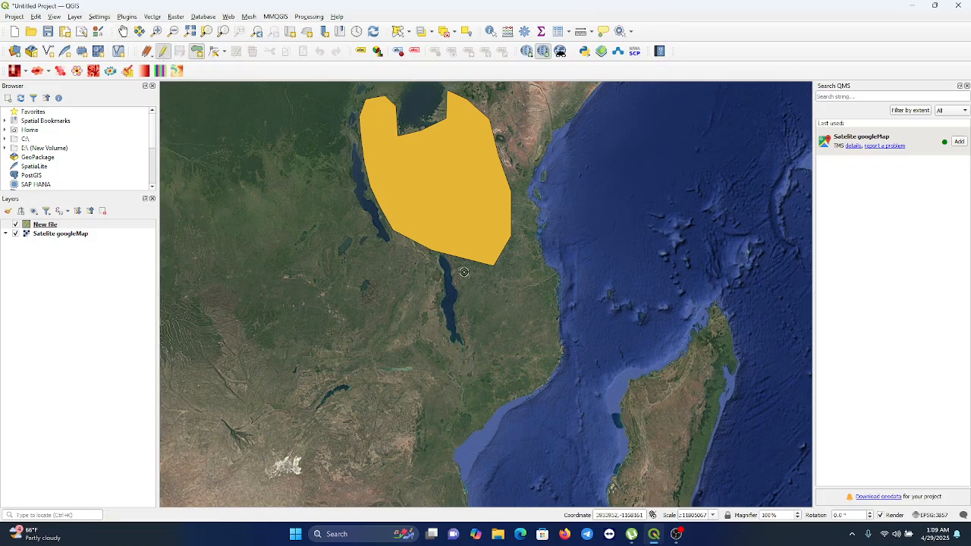
pyautogui.click(461, 306)
pyautogui.click(510, 376)
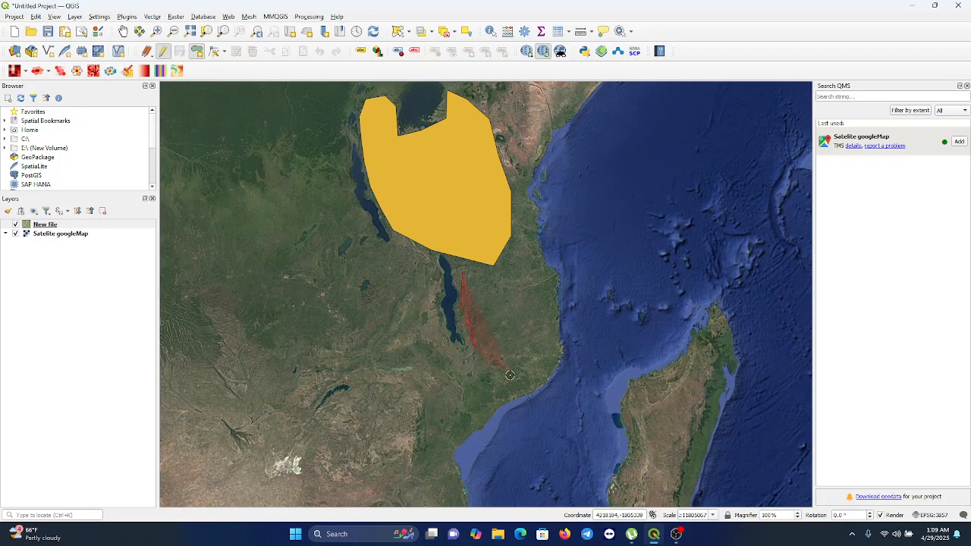
pyautogui.click(551, 356)
pyautogui.click(546, 296)
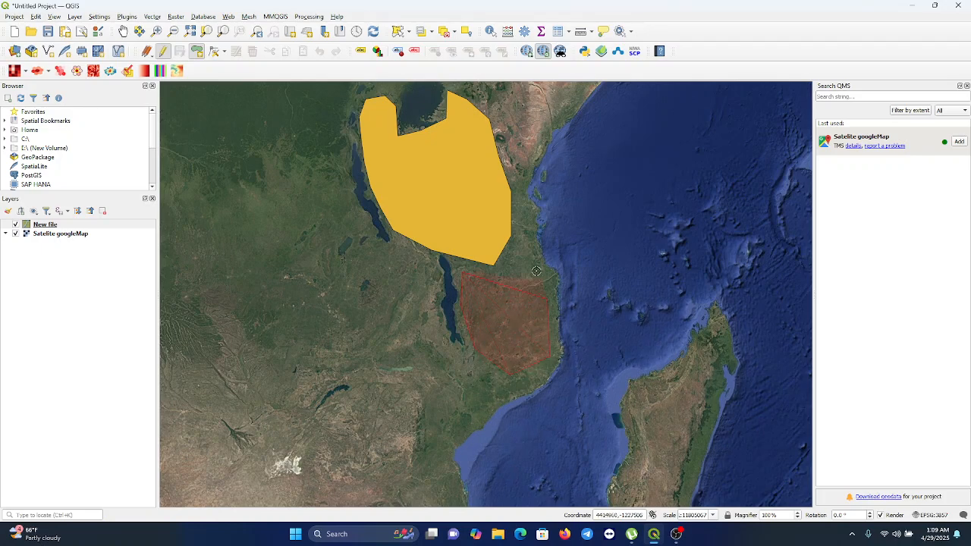
pyautogui.rightClick(521, 259)
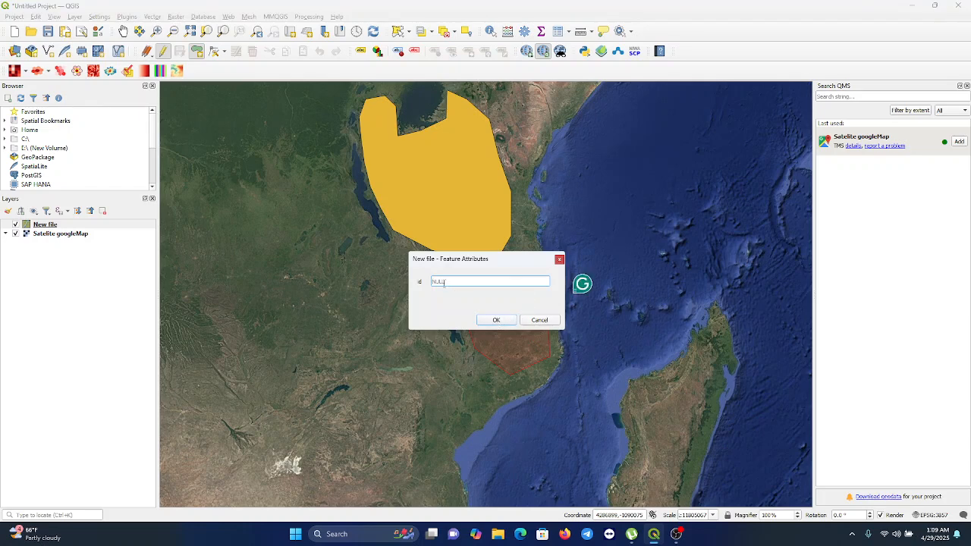
pyautogui.click(495, 320)
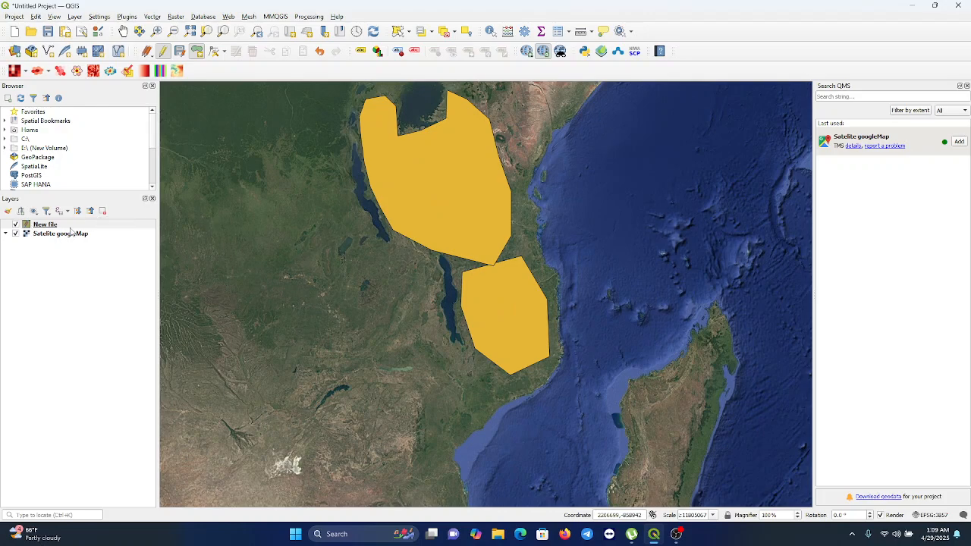
# Make the Simple Fill color of the New file layer fully transparent and apply it so only the polygon outlines are drawn
pyautogui.rightClick(43, 225)
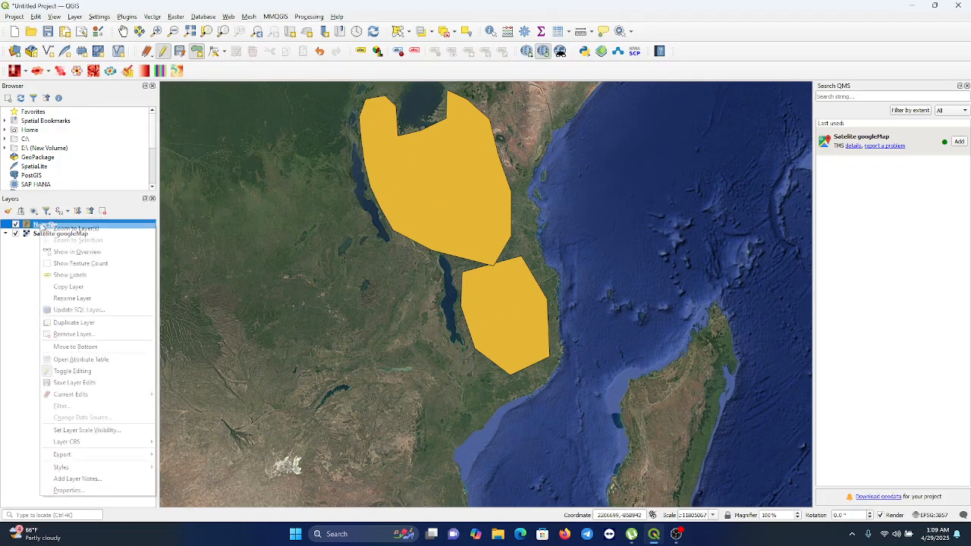
pyautogui.click(80, 492)
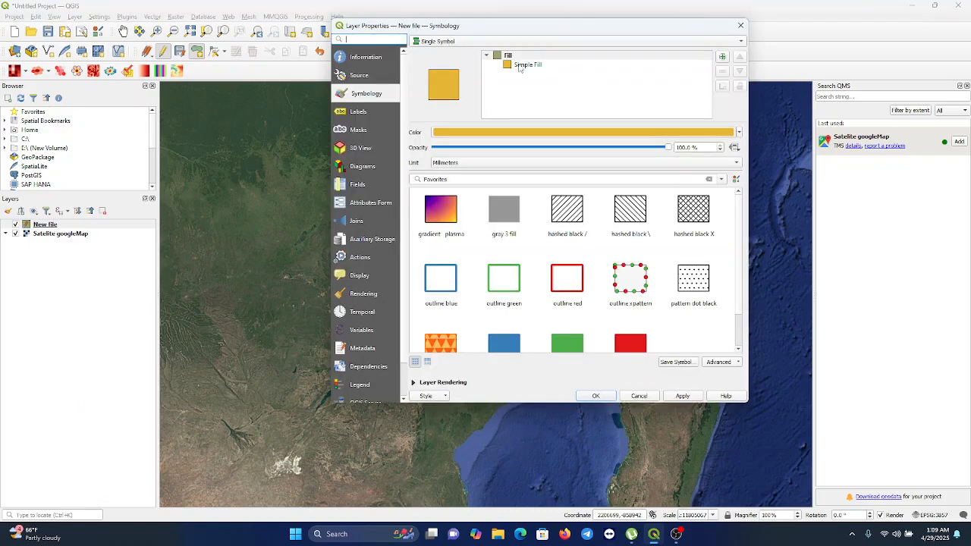
pyautogui.click(522, 67)
pyautogui.click(715, 151)
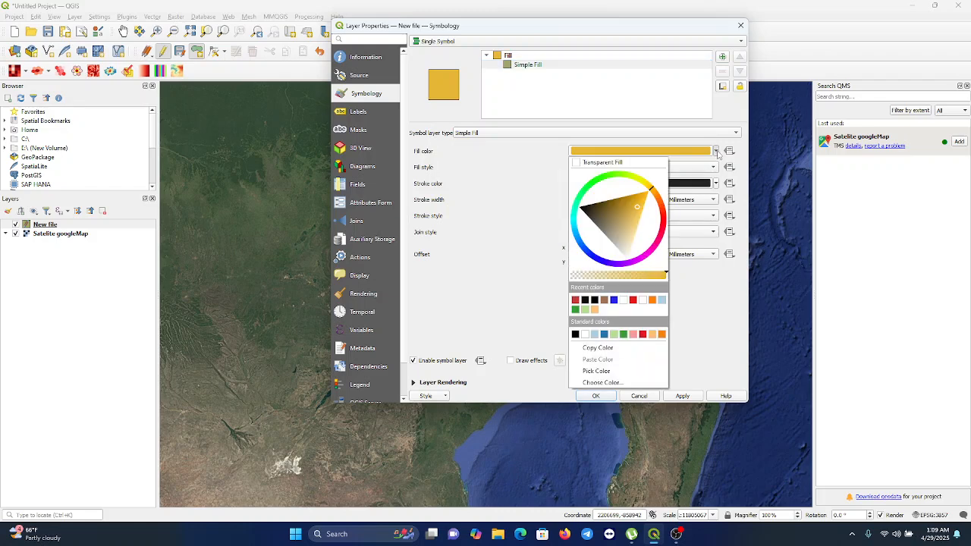
pyautogui.click(573, 275)
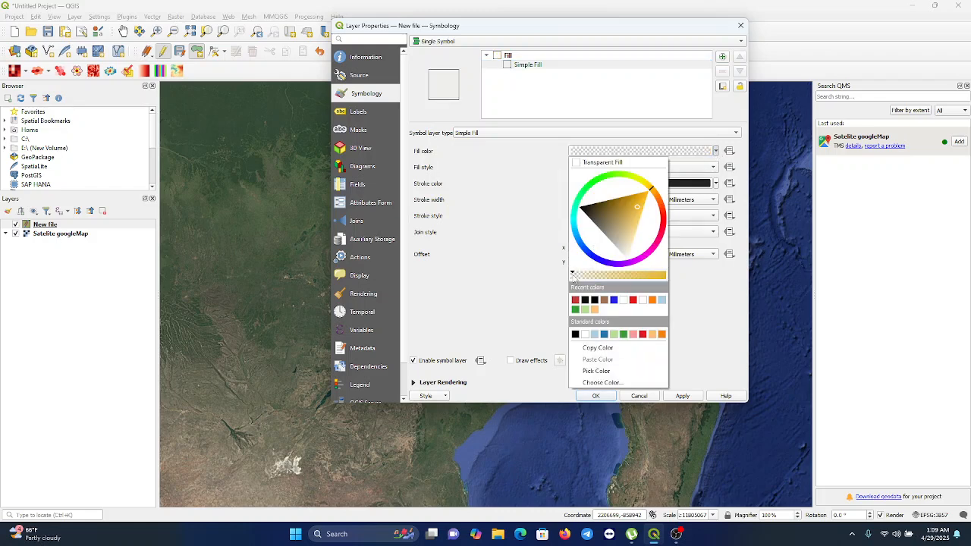
pyautogui.click(673, 397)
pyautogui.click(679, 400)
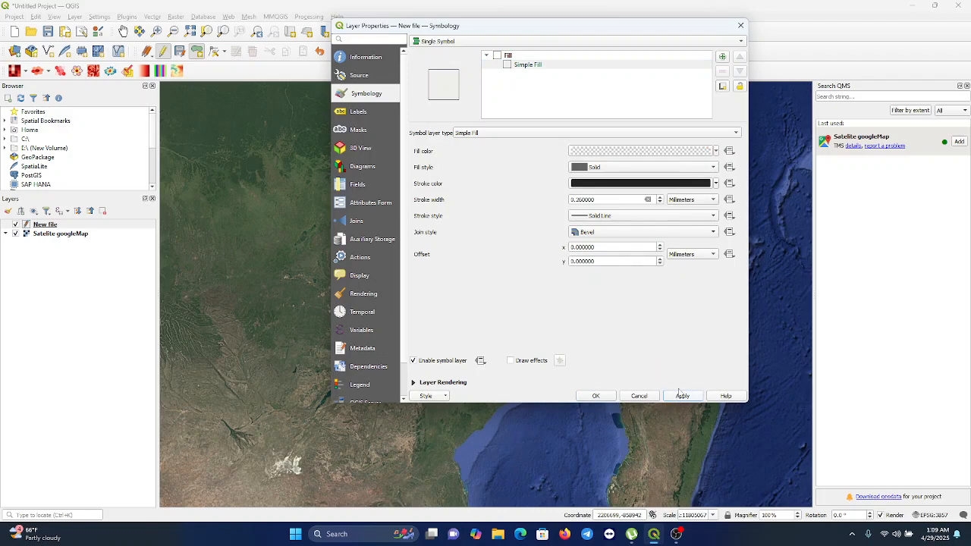
pyautogui.click(741, 25)
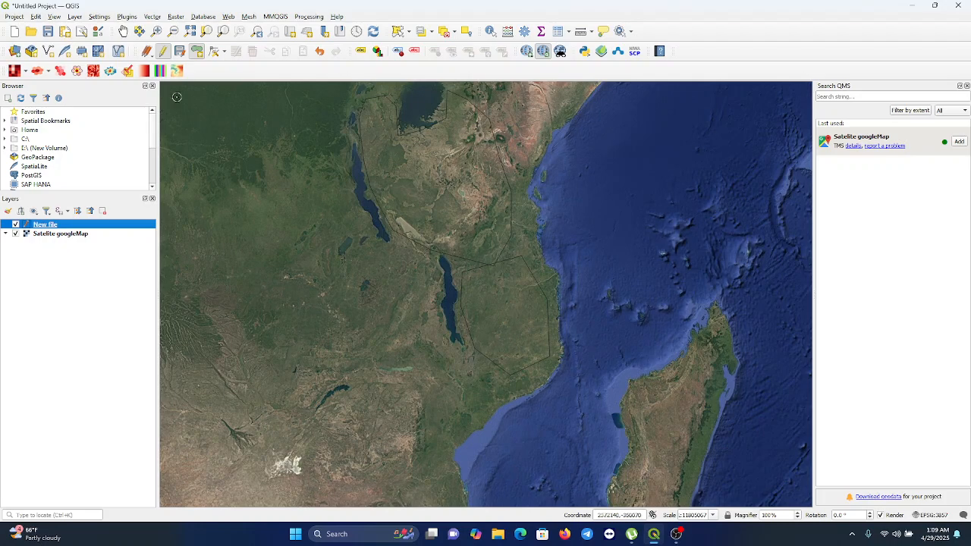
# Stop editing the New file layer and save its changes, with the map framed on the area south of Lake Victoria
pyautogui.click(156, 31)
pyautogui.click(438, 239)
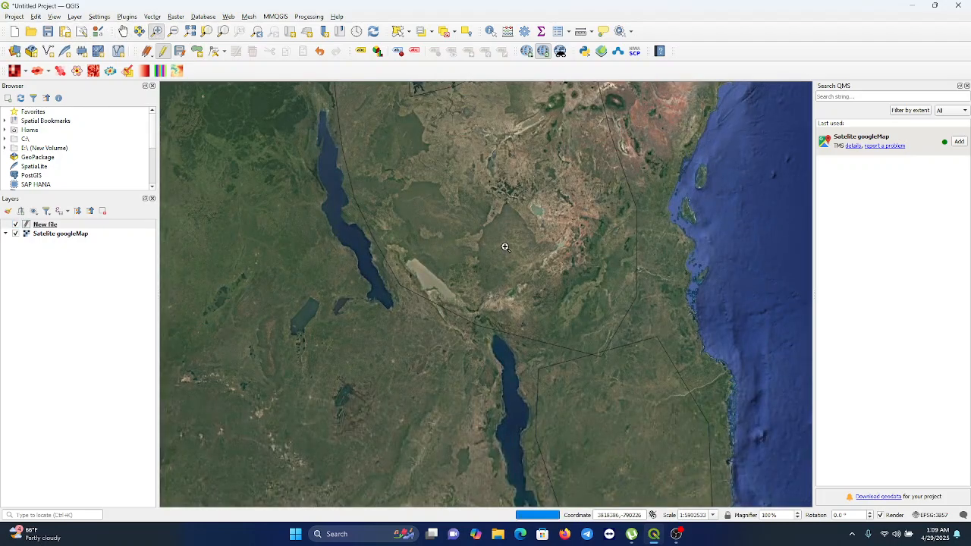
pyautogui.click(123, 32)
pyautogui.moveTo(564, 238); pyautogui.dragTo(561, 299)
pyautogui.moveTo(542, 226); pyautogui.dragTo(535, 275)
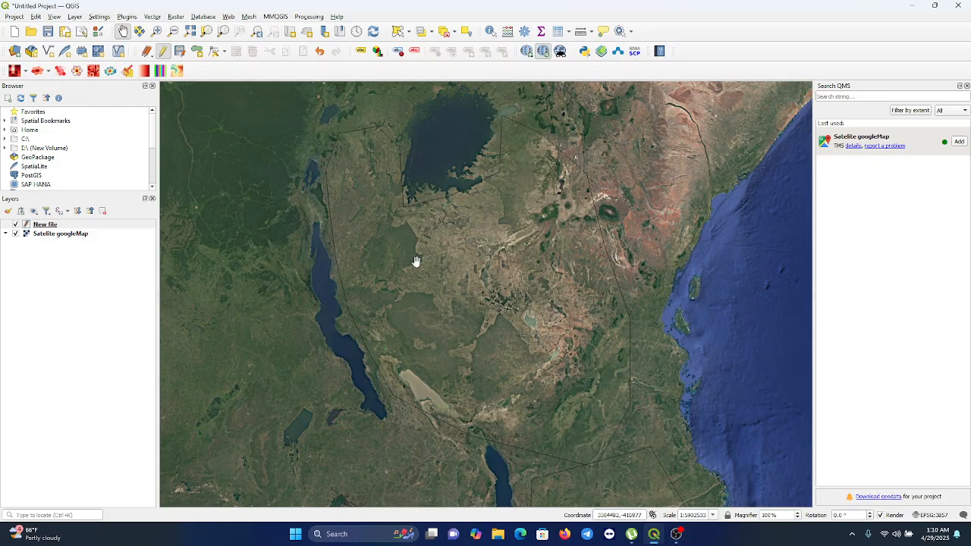
pyautogui.click(48, 226)
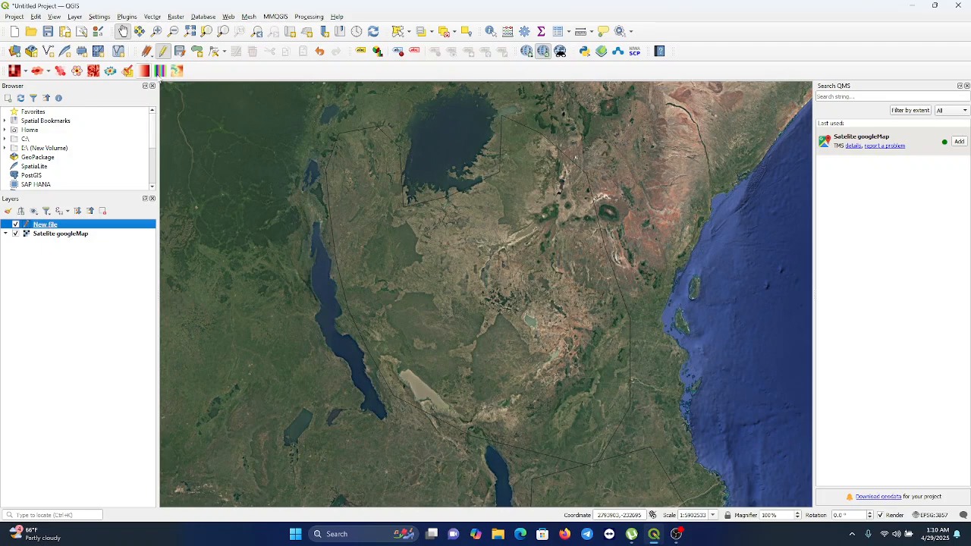
pyautogui.click(164, 52)
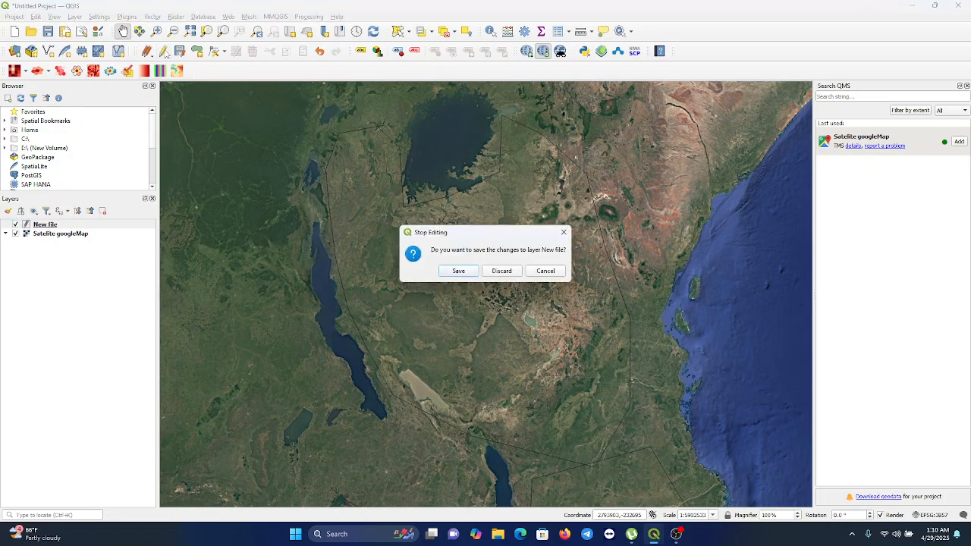
pyautogui.click(460, 271)
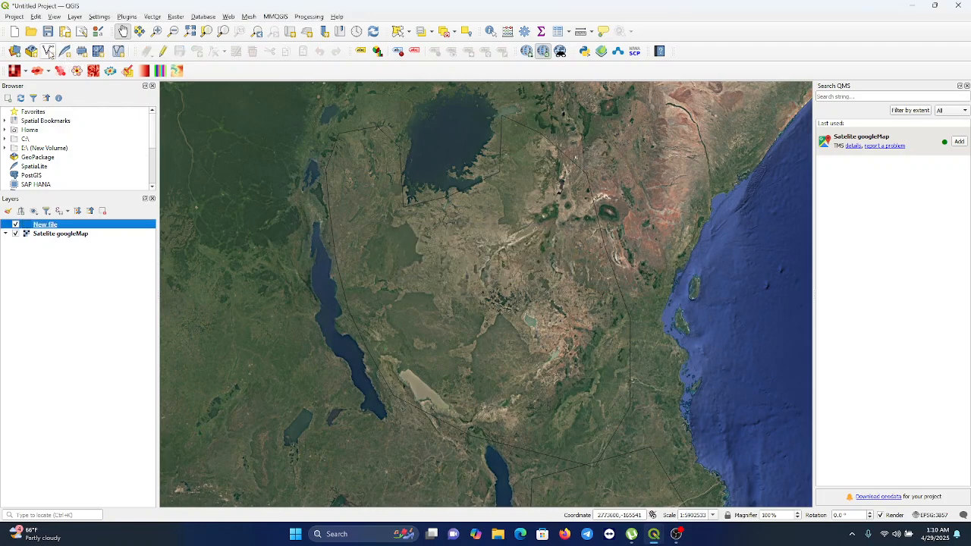
# Create a new Point shapefile layer saved in the Downloads folder under the name Points
pyautogui.click(48, 52)
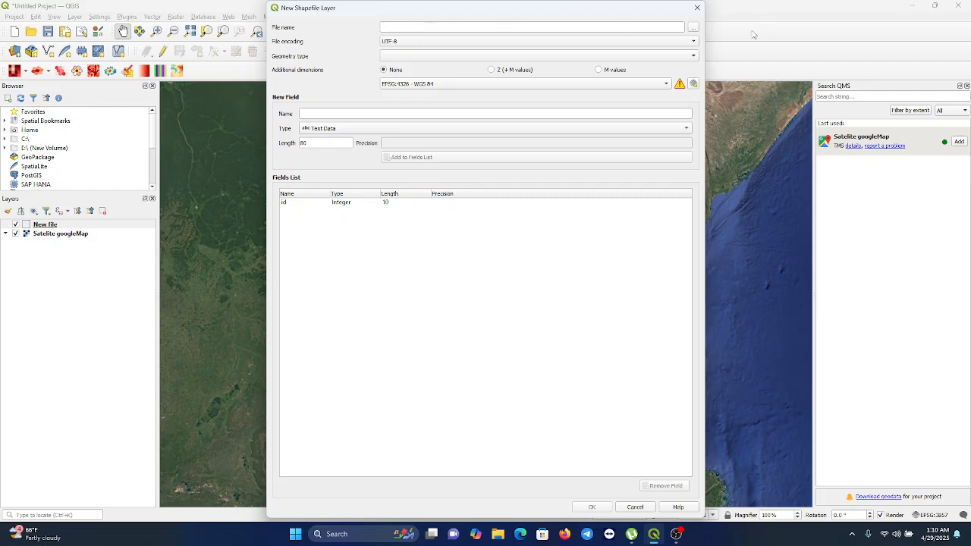
pyautogui.click(694, 28)
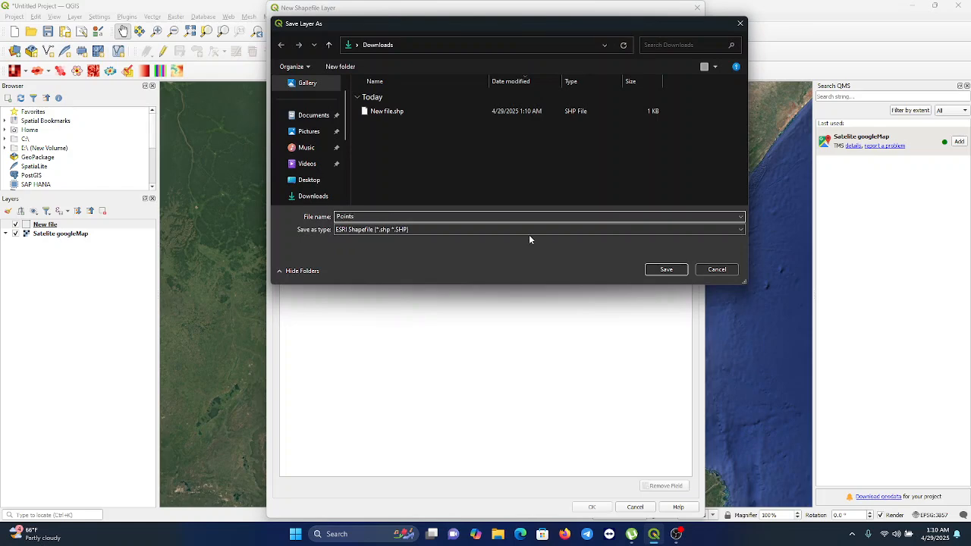
pyautogui.click(666, 269)
pyautogui.click(421, 54)
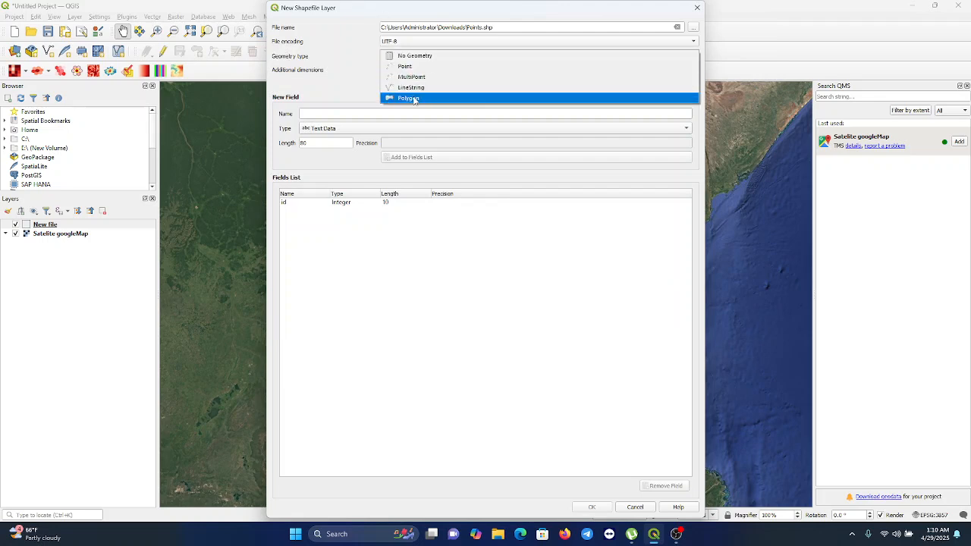
pyautogui.click(413, 66)
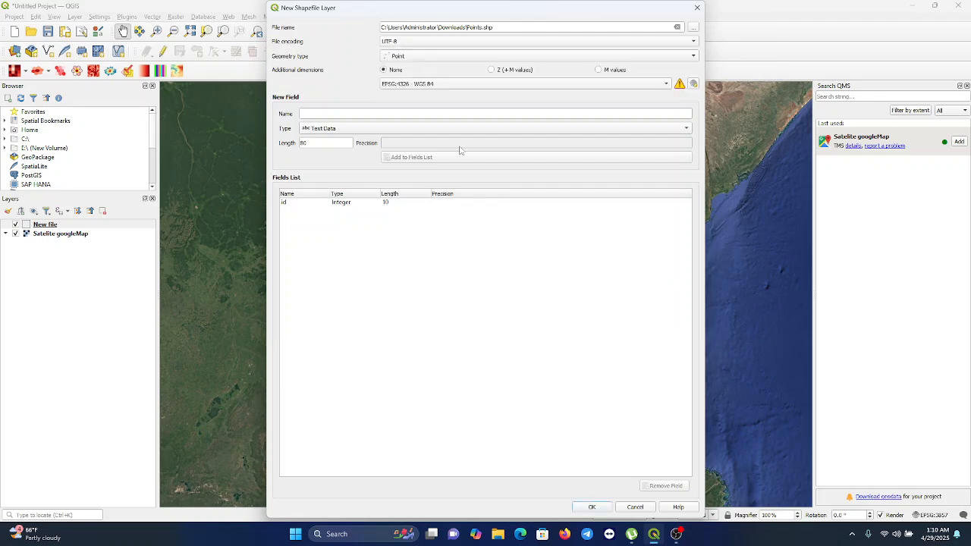
pyautogui.click(592, 508)
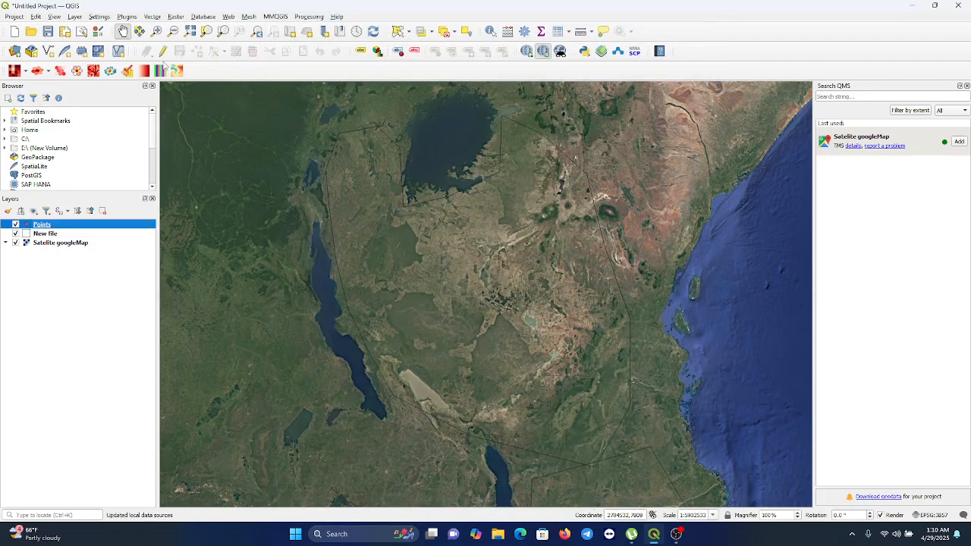
# Digitize three points in the Points layer south and southwest of Lake Victoria, giving the first two ids 3 and 4
pyautogui.click(163, 50)
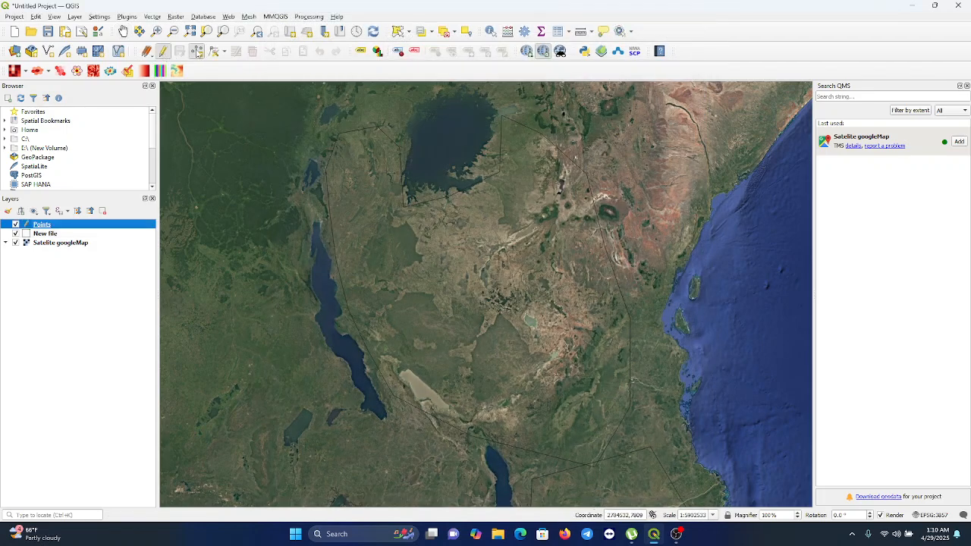
pyautogui.click(370, 209)
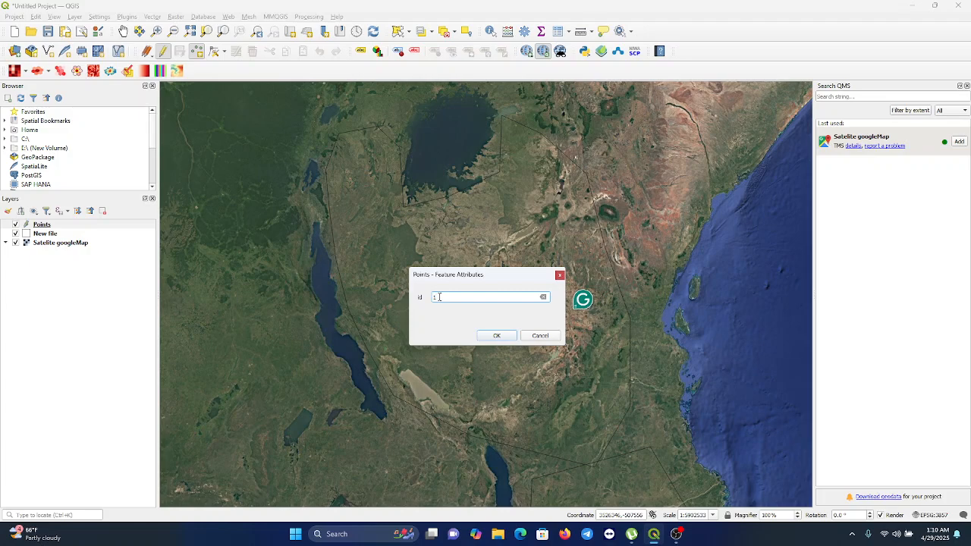
pyautogui.press('BackSpace')
pyautogui.write('3')
pyautogui.click(495, 336)
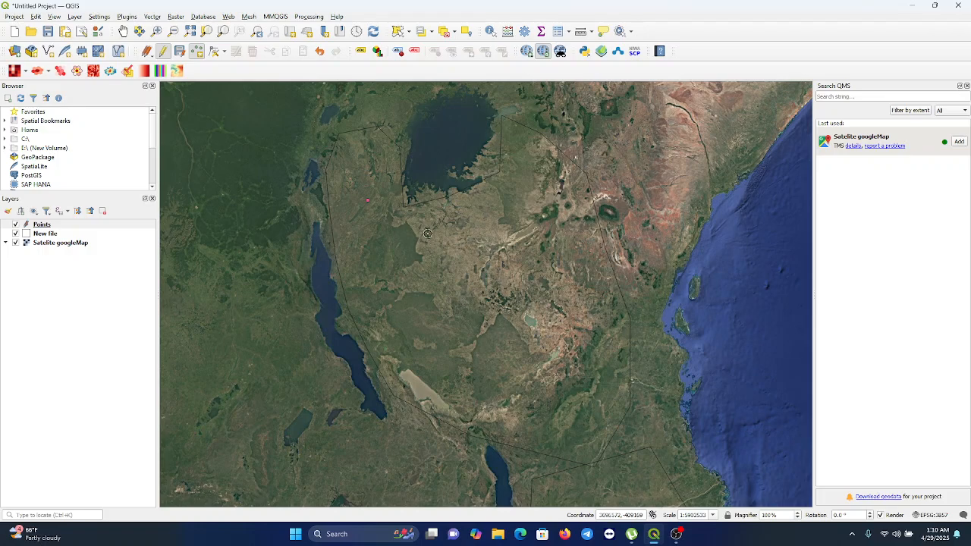
pyautogui.click(432, 225)
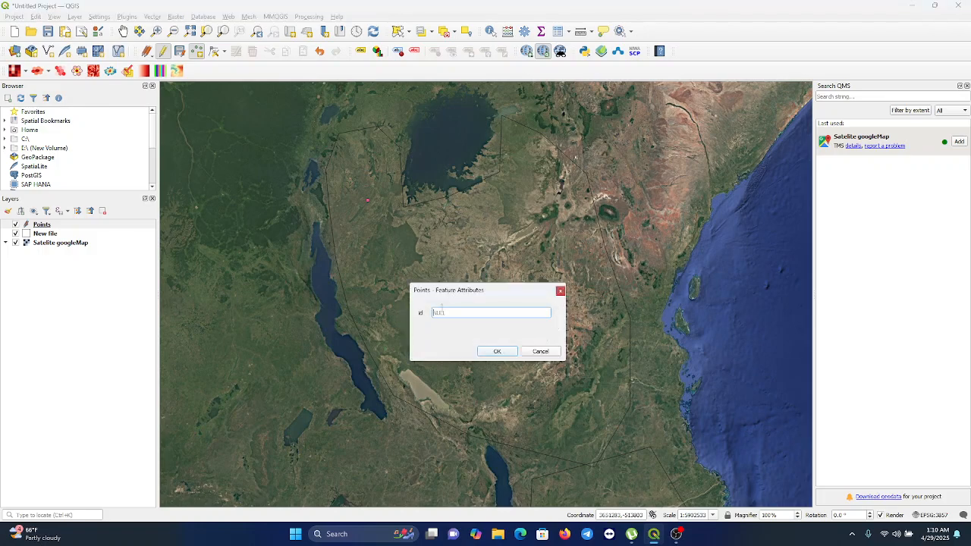
pyautogui.write('4')
pyautogui.click(489, 353)
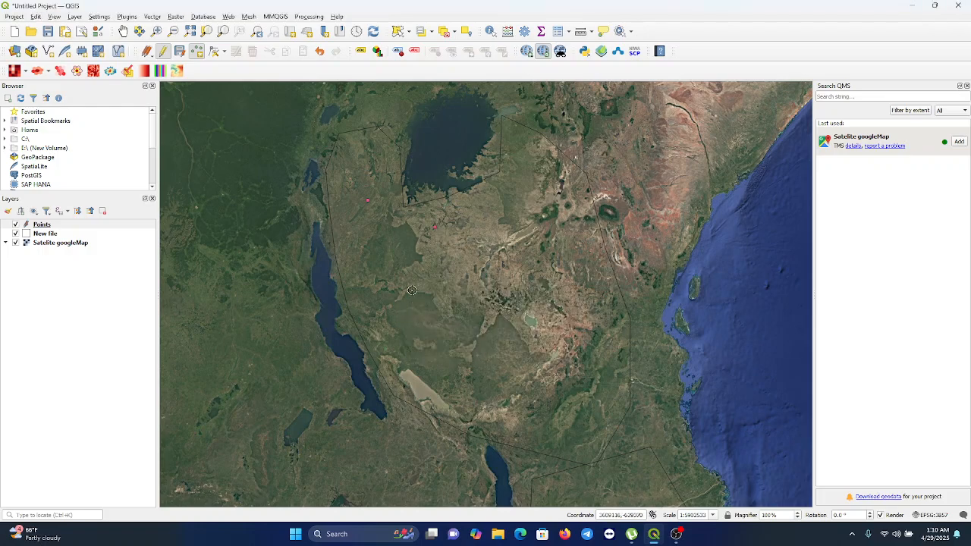
pyautogui.click(392, 268)
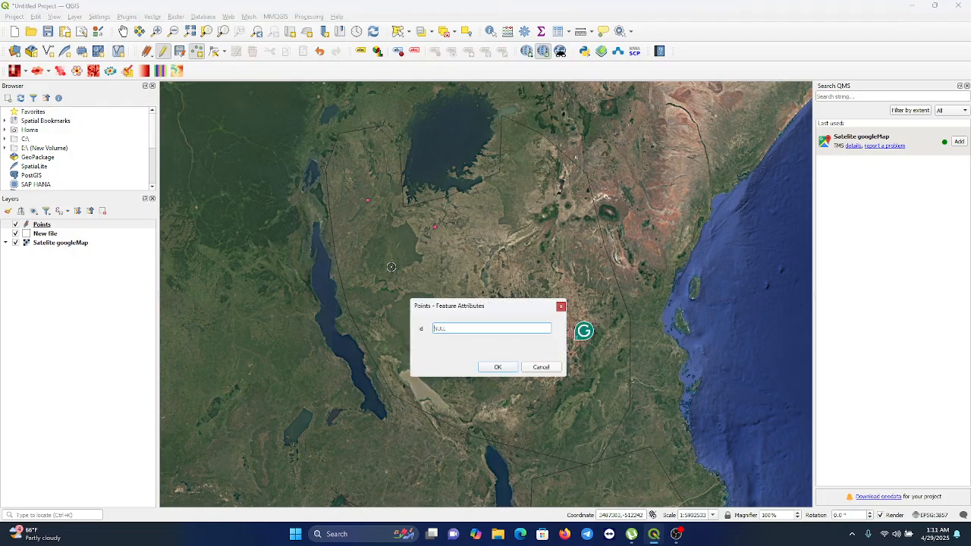
pyautogui.click(489, 370)
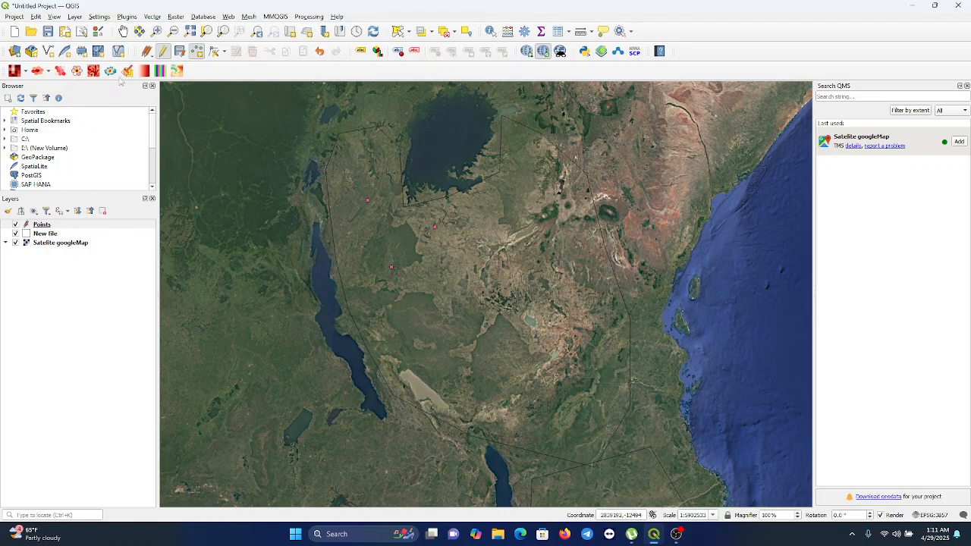
# Create a new LineString shapefile layer saved in the Downloads folder under the name Lines
pyautogui.click(123, 31)
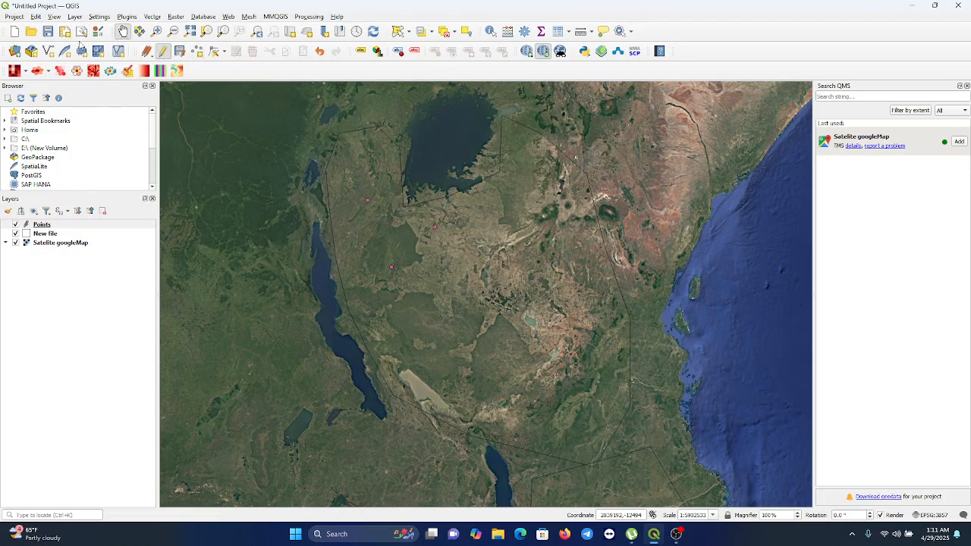
pyautogui.click(48, 51)
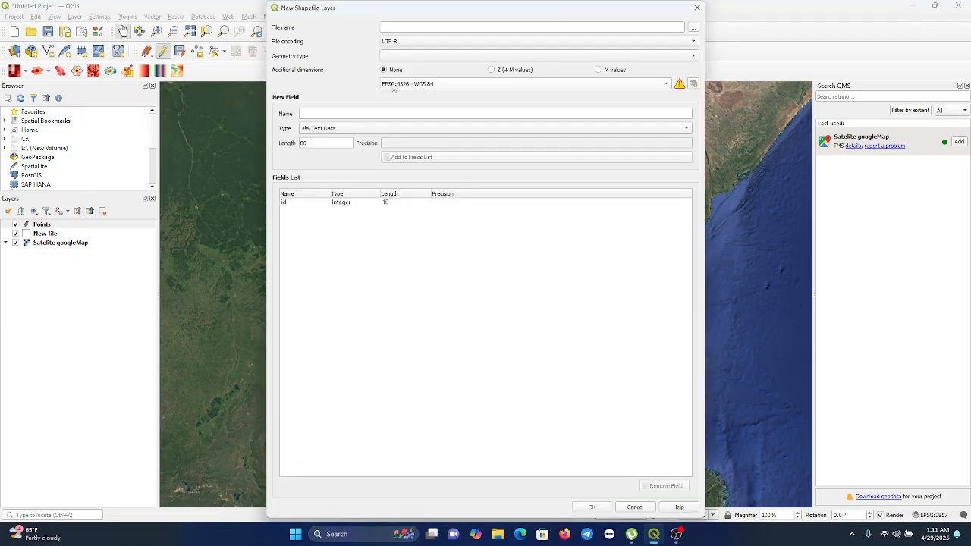
pyautogui.click(456, 28)
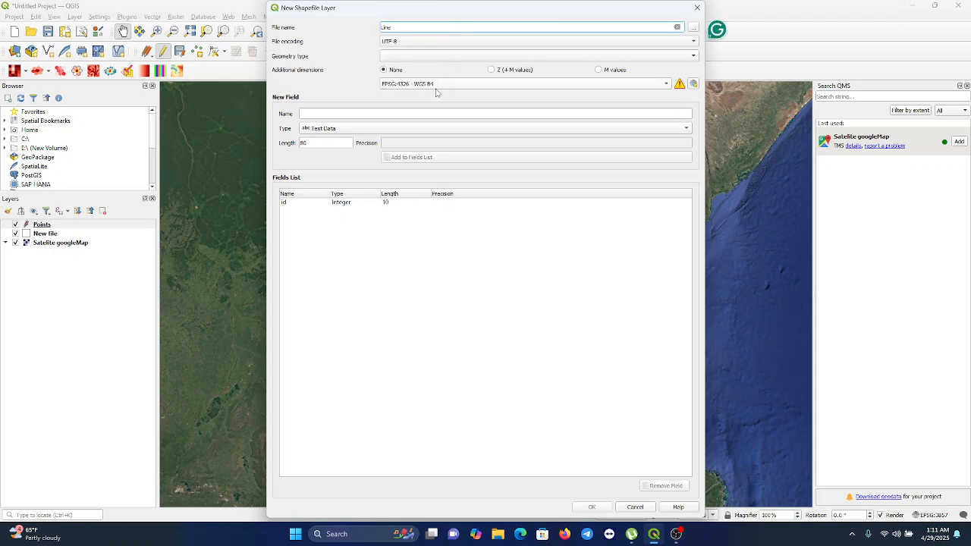
pyautogui.click(678, 26)
pyautogui.click(693, 28)
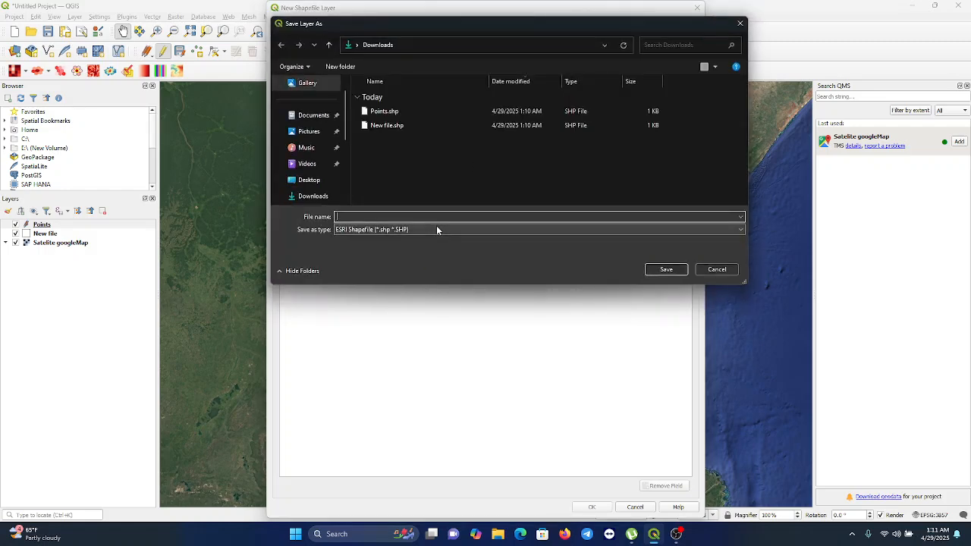
pyautogui.write('Lines')
pyautogui.click(654, 271)
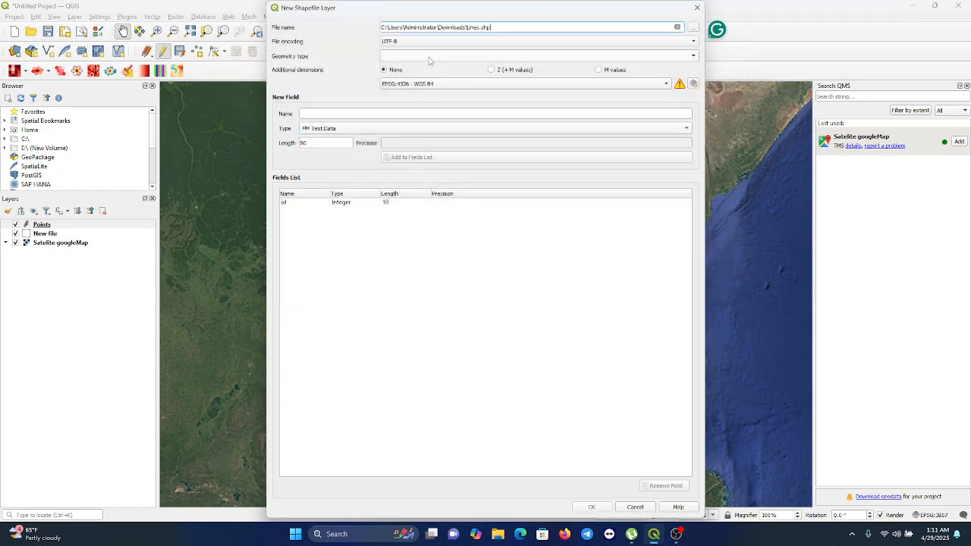
pyautogui.click(429, 58)
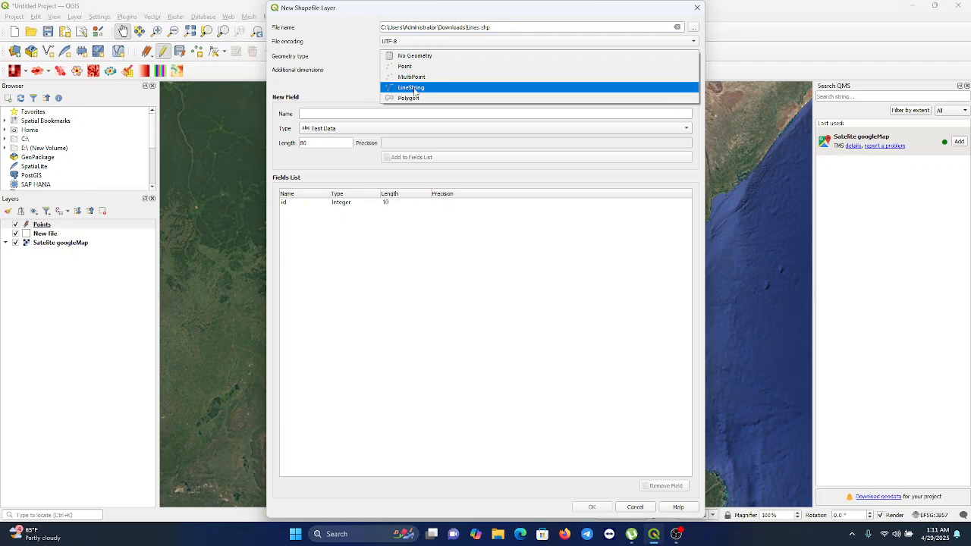
pyautogui.click(416, 88)
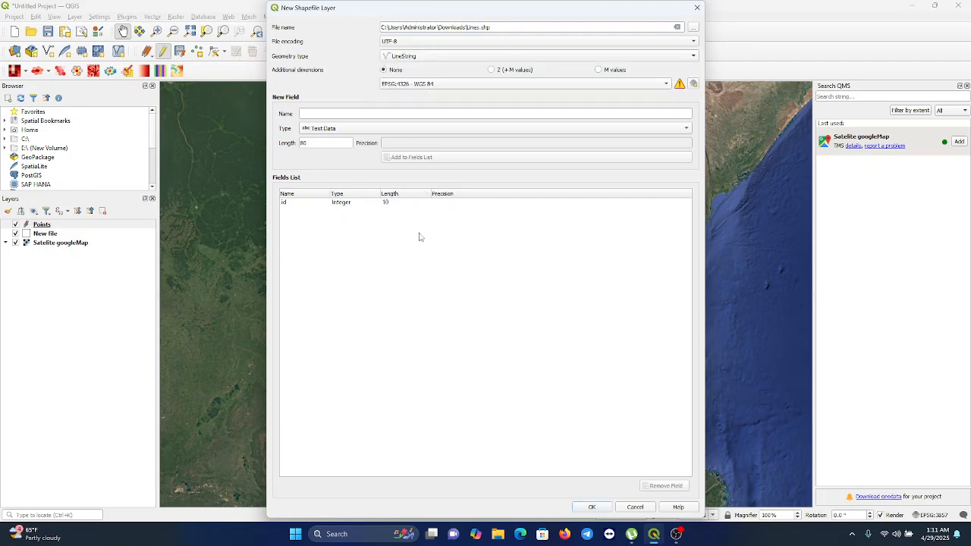
pyautogui.click(592, 506)
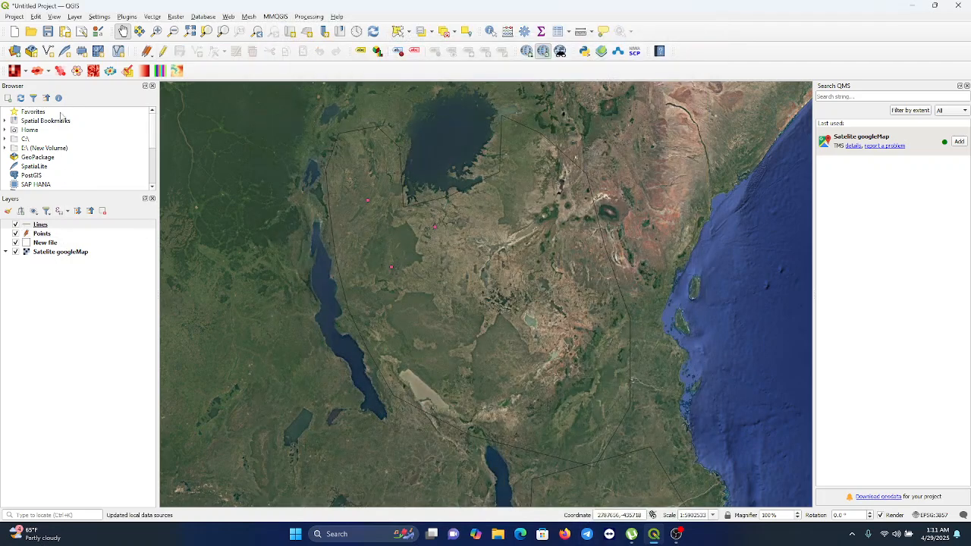
# Start editing the Lines layer and digitize an open, multi-segment line south and southeast of Lake Victoria with id 1
pyautogui.click(163, 51)
pyautogui.click(196, 50)
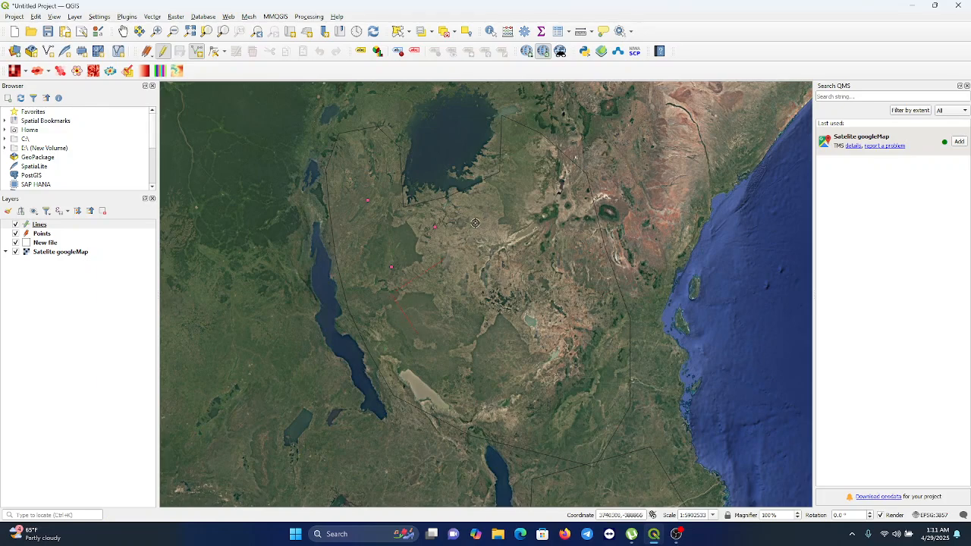
pyautogui.click(514, 157)
pyautogui.click(573, 258)
pyautogui.click(573, 310)
pyautogui.click(564, 335)
pyautogui.rightClick(491, 352)
pyautogui.write('1')
pyautogui.click(497, 383)
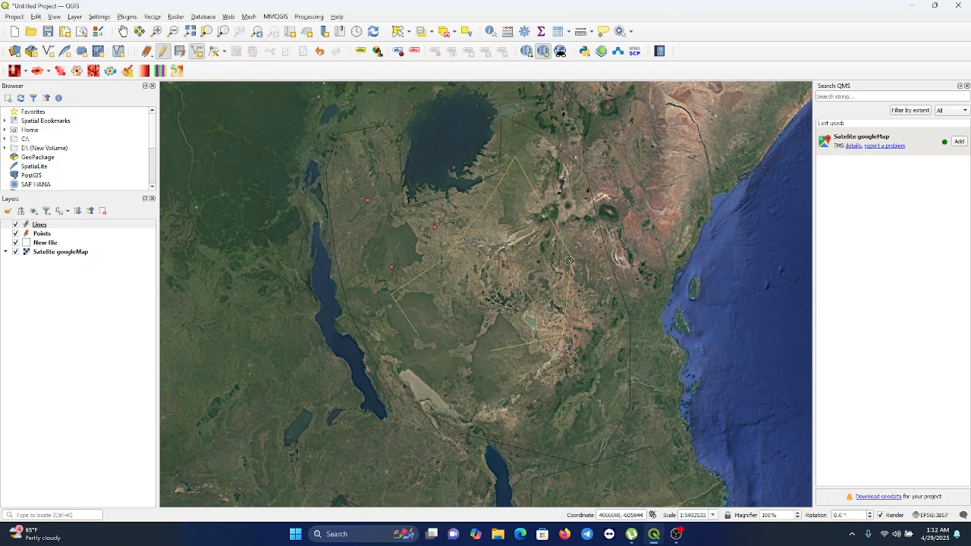
# Set the Simple Line stroke width of the Lines layer to 0.86 millimeters and apply it
pyautogui.rightClick(46, 225)
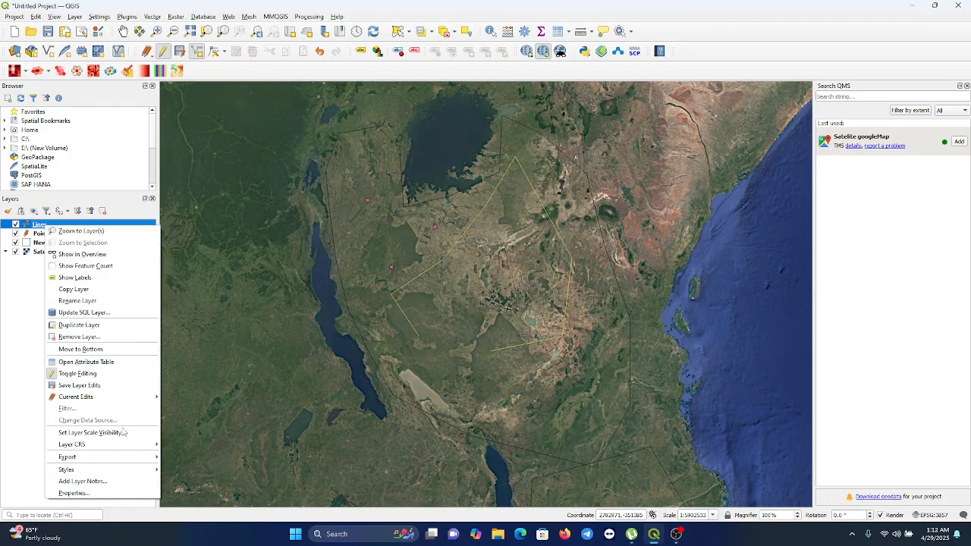
pyautogui.click(106, 492)
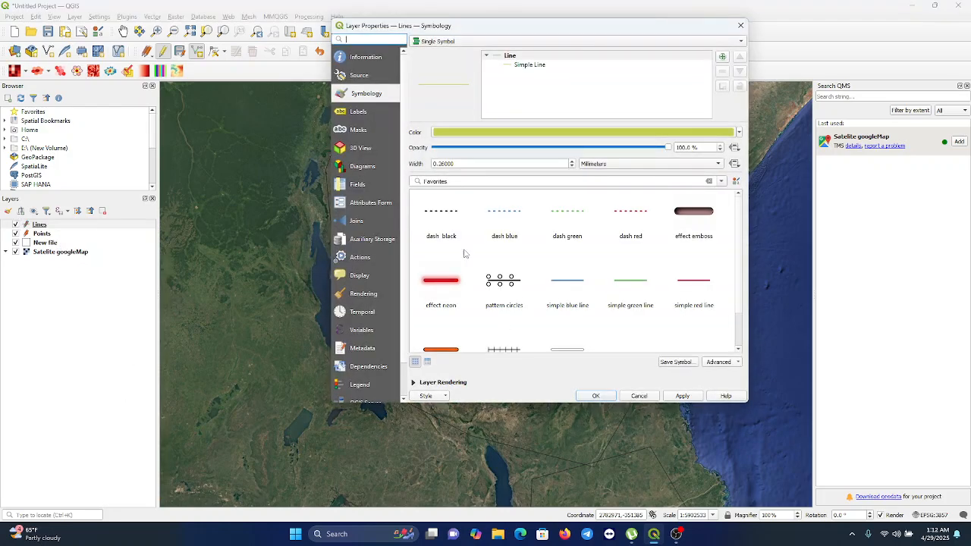
pyautogui.click(520, 67)
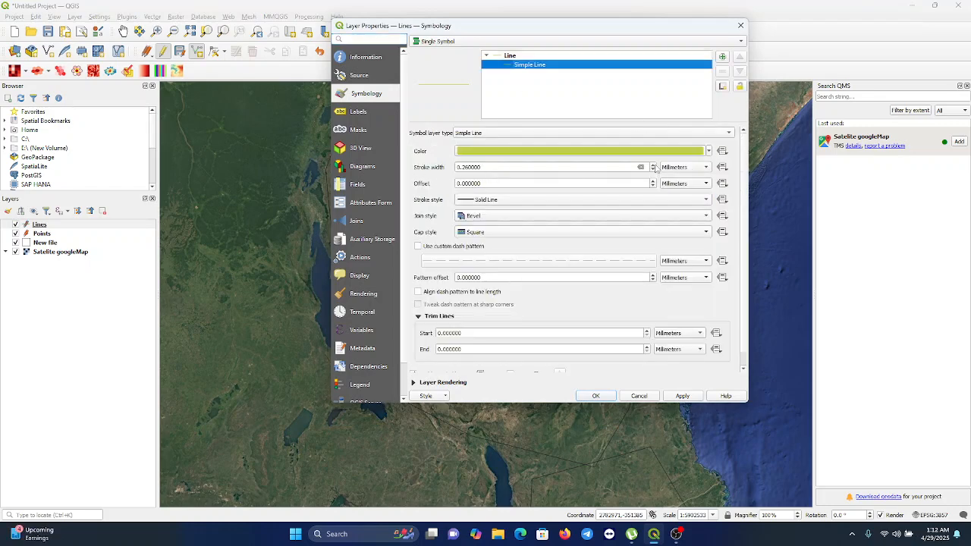
pyautogui.scroll(3, 656, 168)
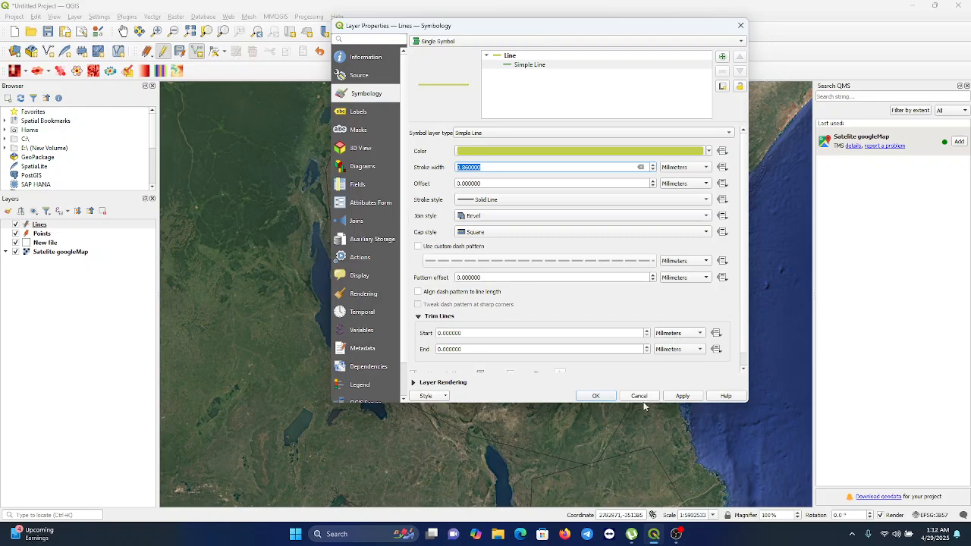
pyautogui.click(683, 397)
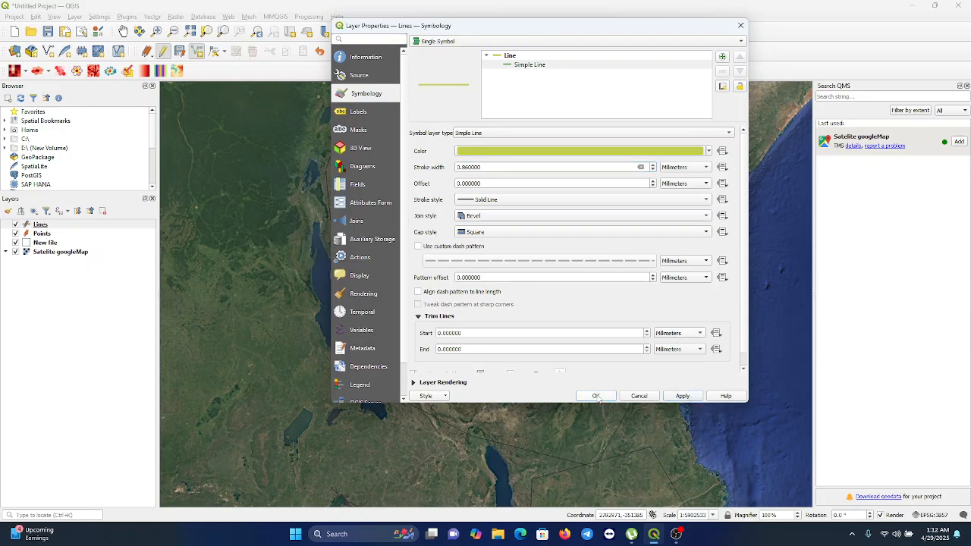
pyautogui.click(741, 25)
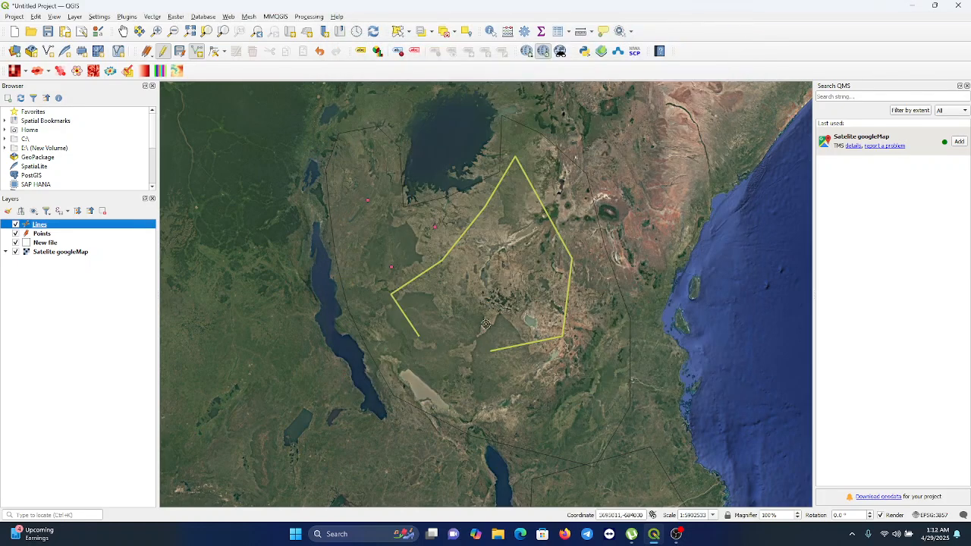